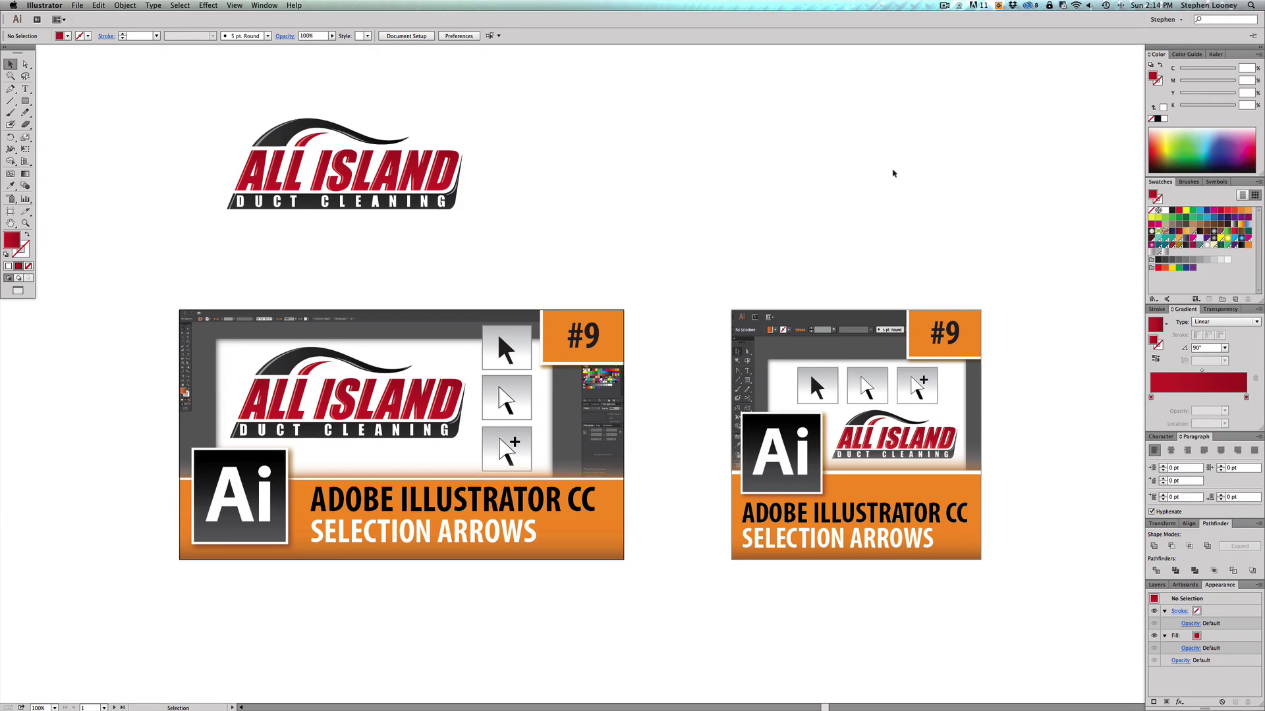
Step: Move the whole grouped logo twice with the Selection tool, undo each move and deselect
drag(598, 178, 602, 399)
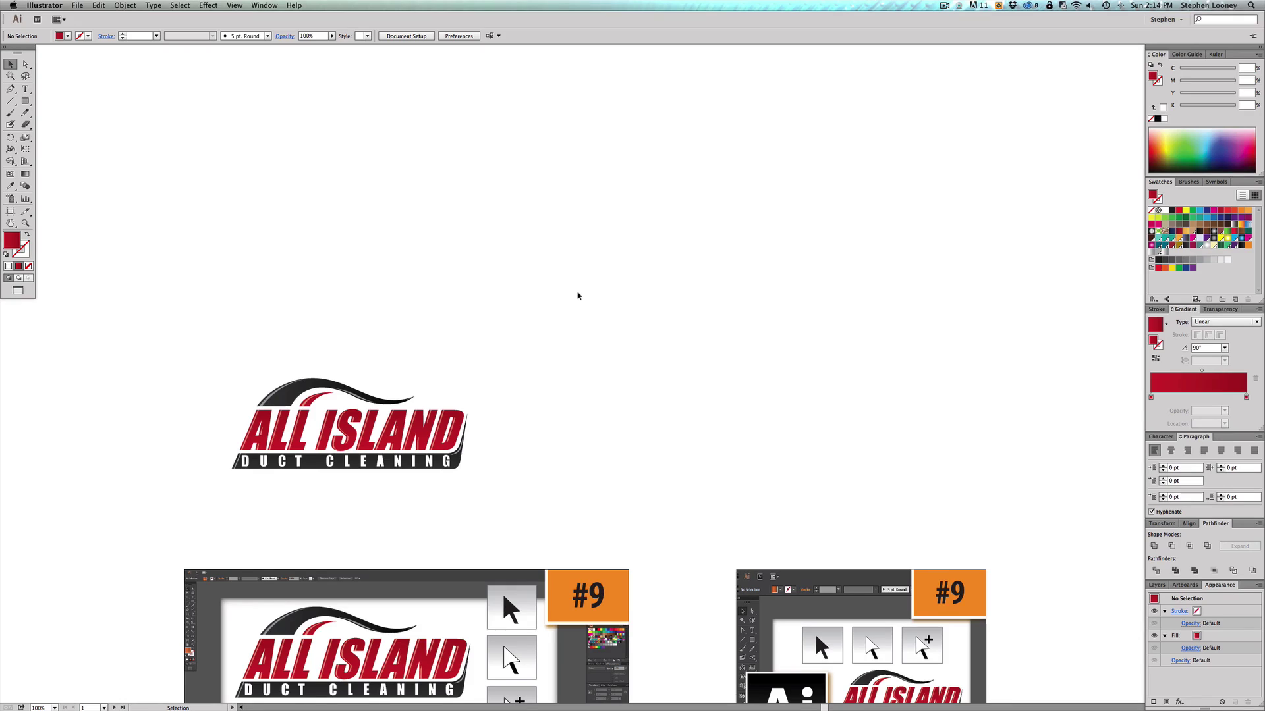
scroll(563, 294, down, 1)
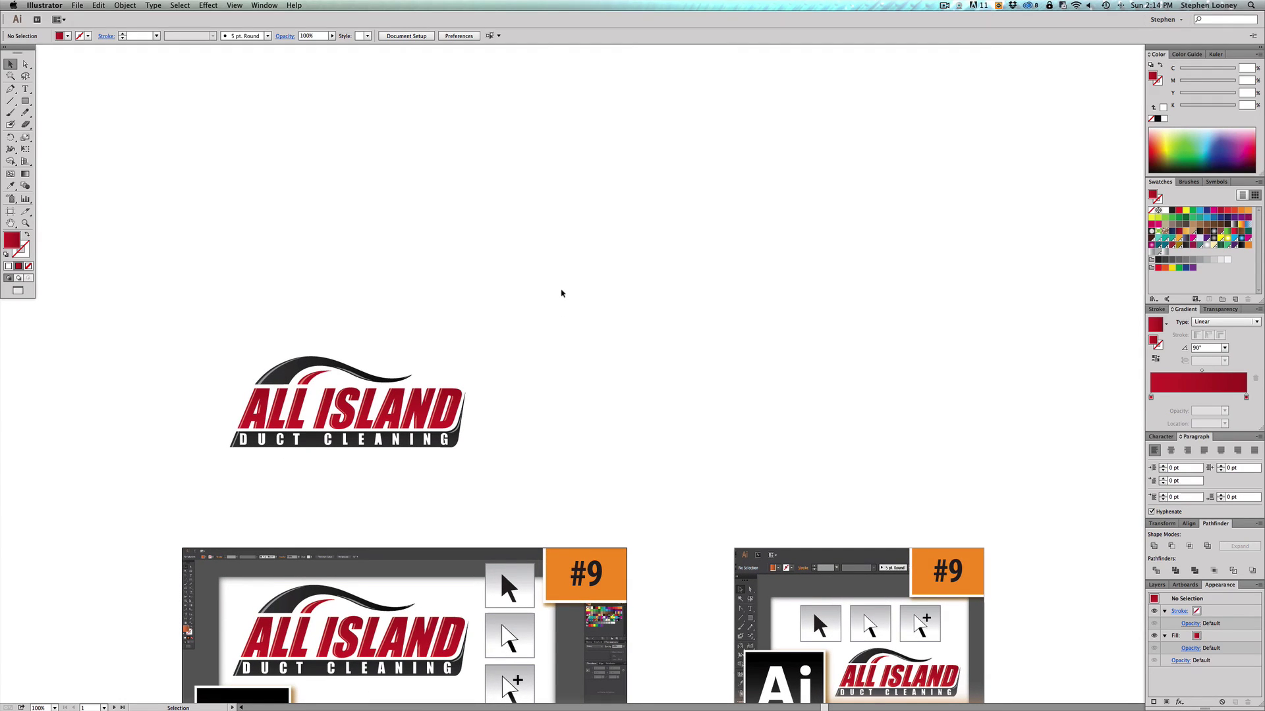
key(super+space)
drag(141, 270, 949, 665)
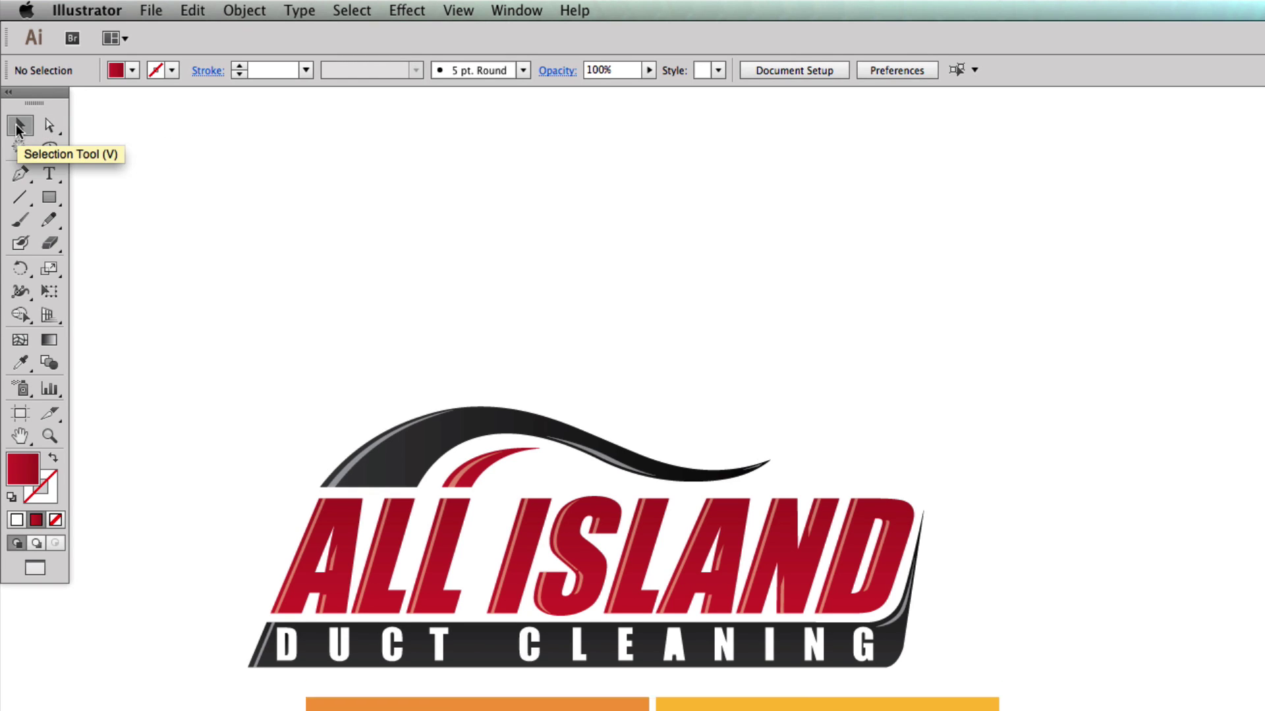
drag(489, 468, 783, 292)
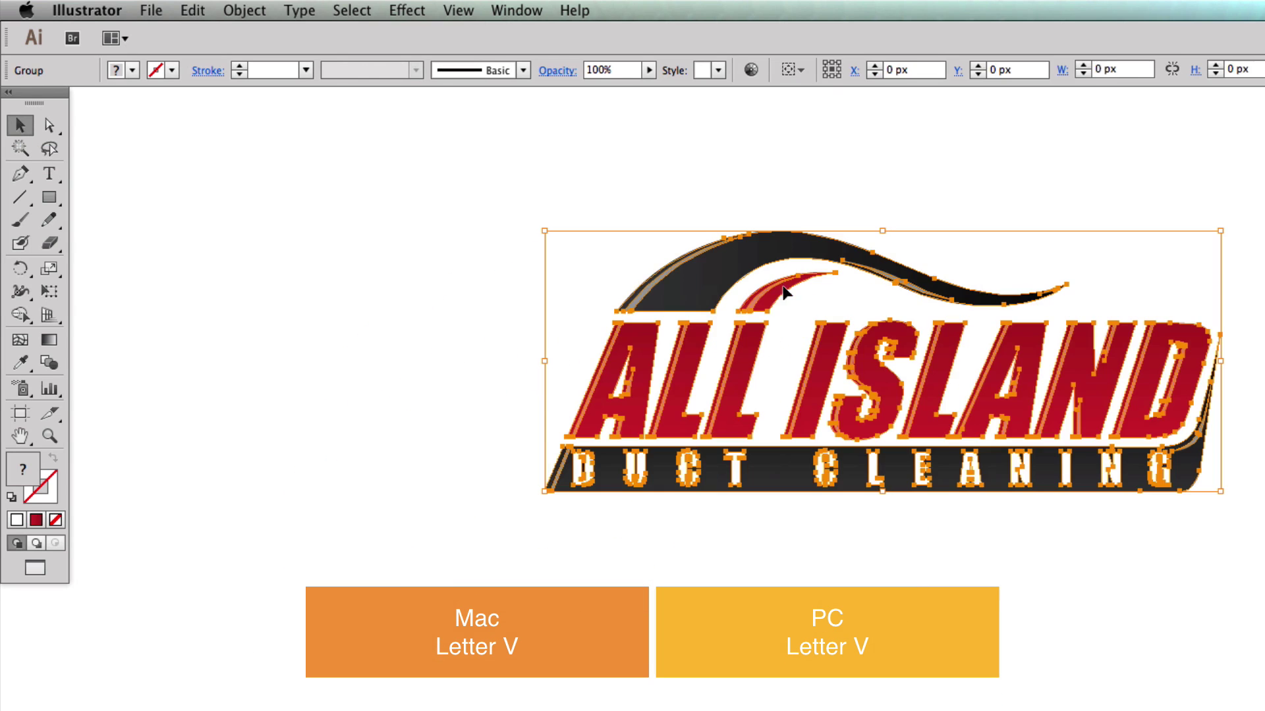
key(super+z)
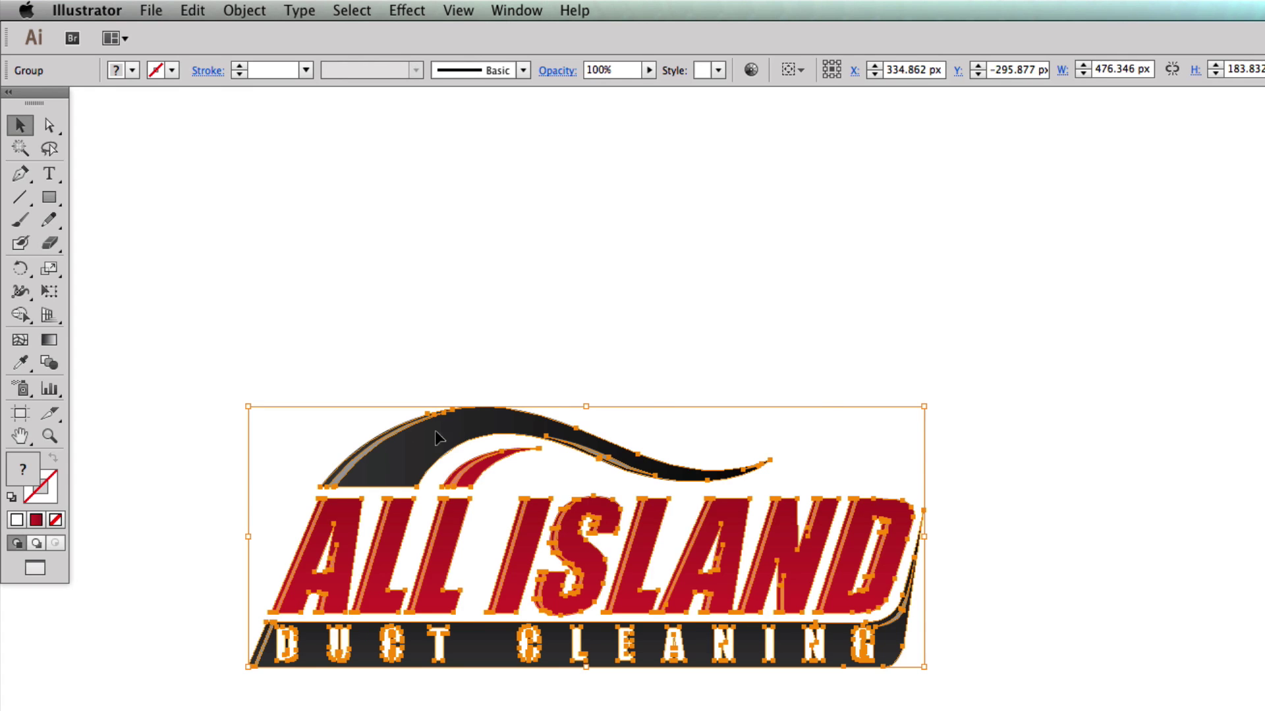
drag(435, 430, 703, 320)
key(super+z)
click(613, 318)
Step: Enter isolation mode on the logo group and reposition the toolbox clear of the isolation breadcrumb
click(411, 453)
double_click(400, 465)
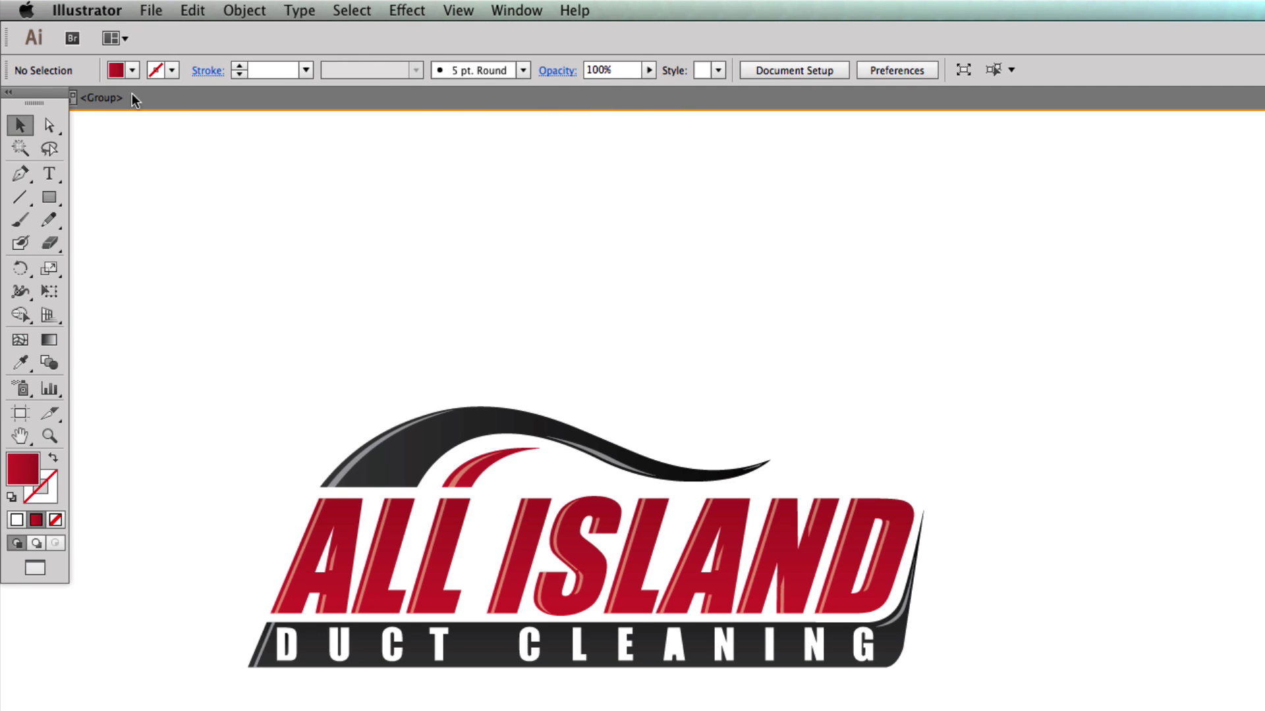
drag(38, 100, 41, 133)
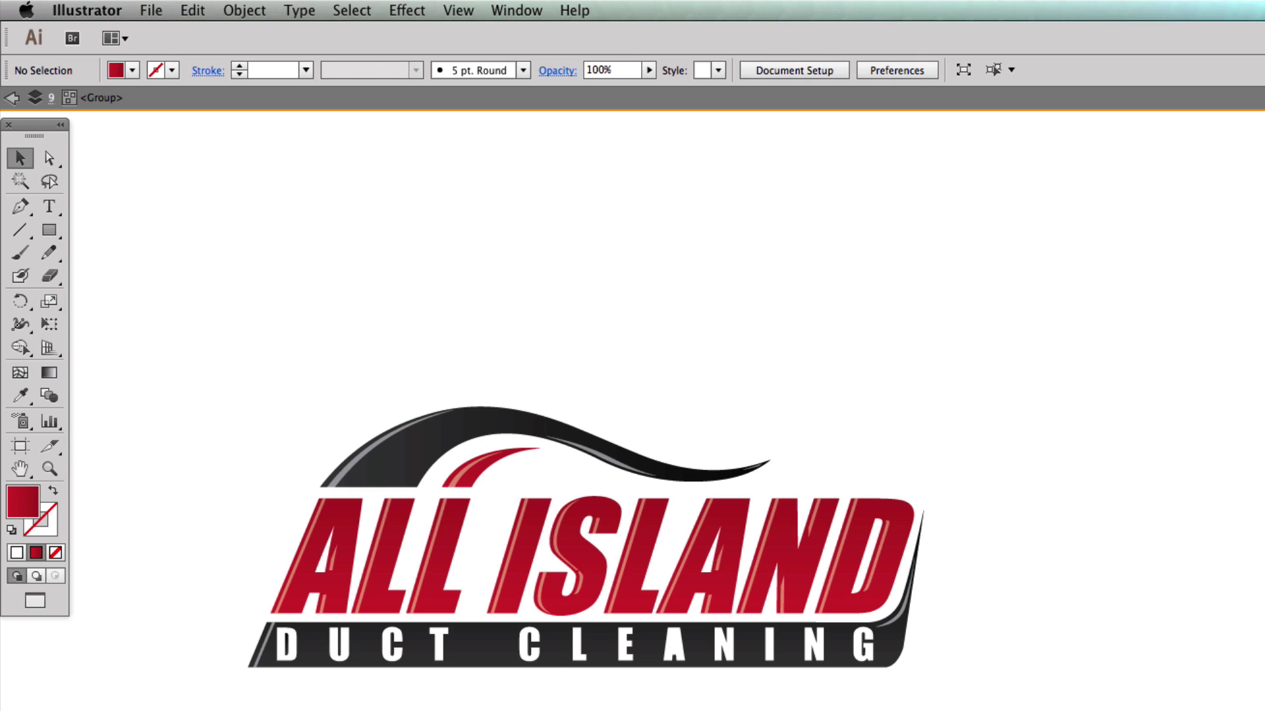
Step: Select the ALL ISLAND lettering group inside the isolated logo, offset it slightly twice and undo each move
click(404, 468)
click(414, 521)
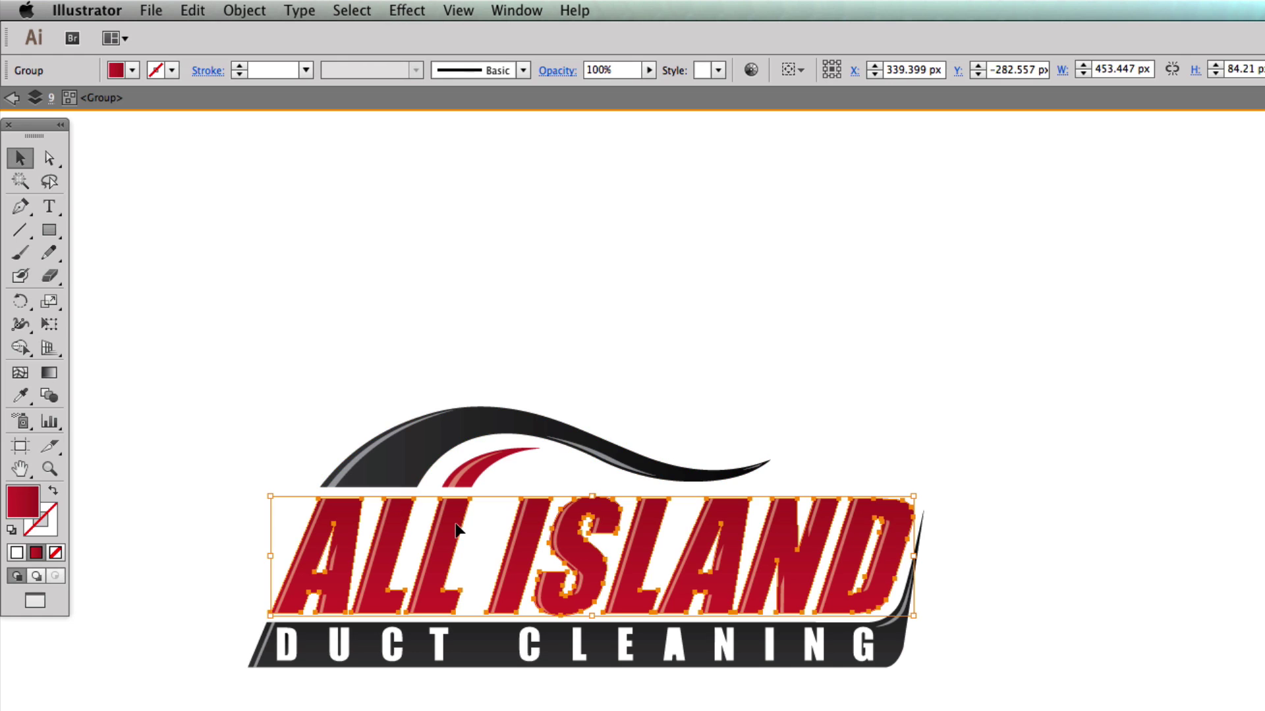
drag(445, 550, 465, 552)
key(super+z)
drag(436, 551, 453, 566)
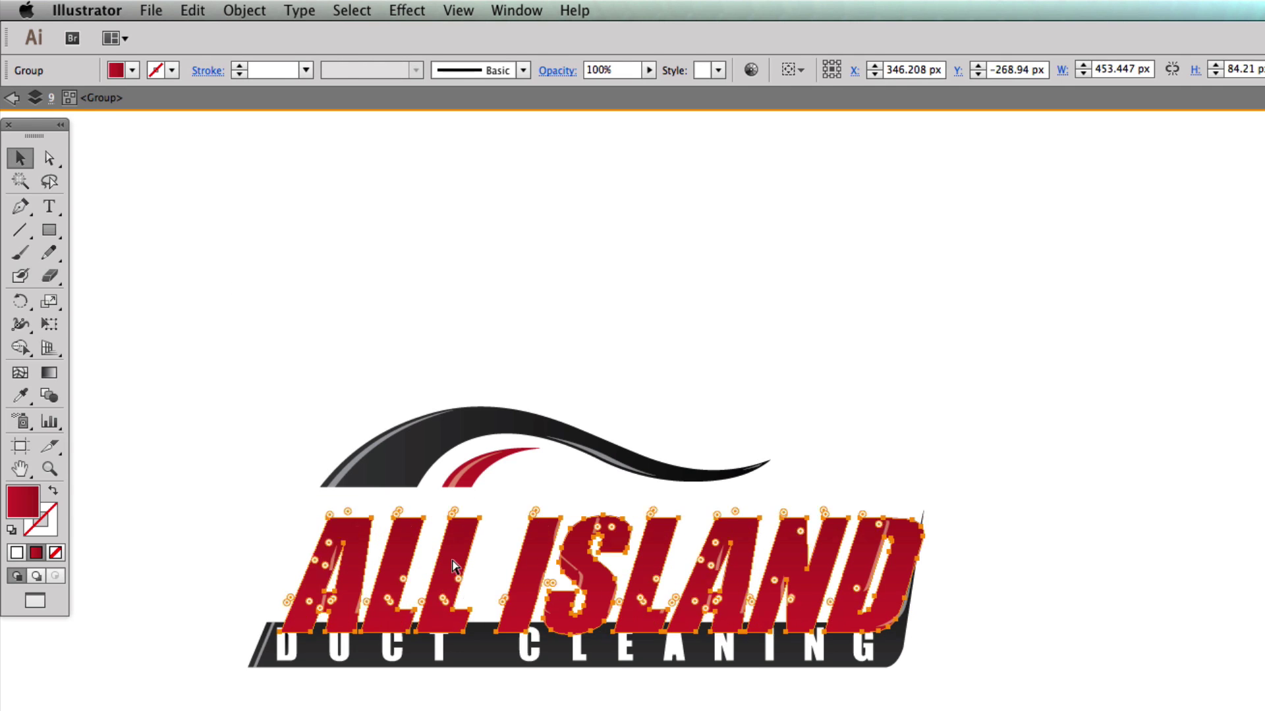
key(super+z)
Step: Isolate the nested ALL ISLAND lettering group, then back out of isolation mode completely
double_click(440, 544)
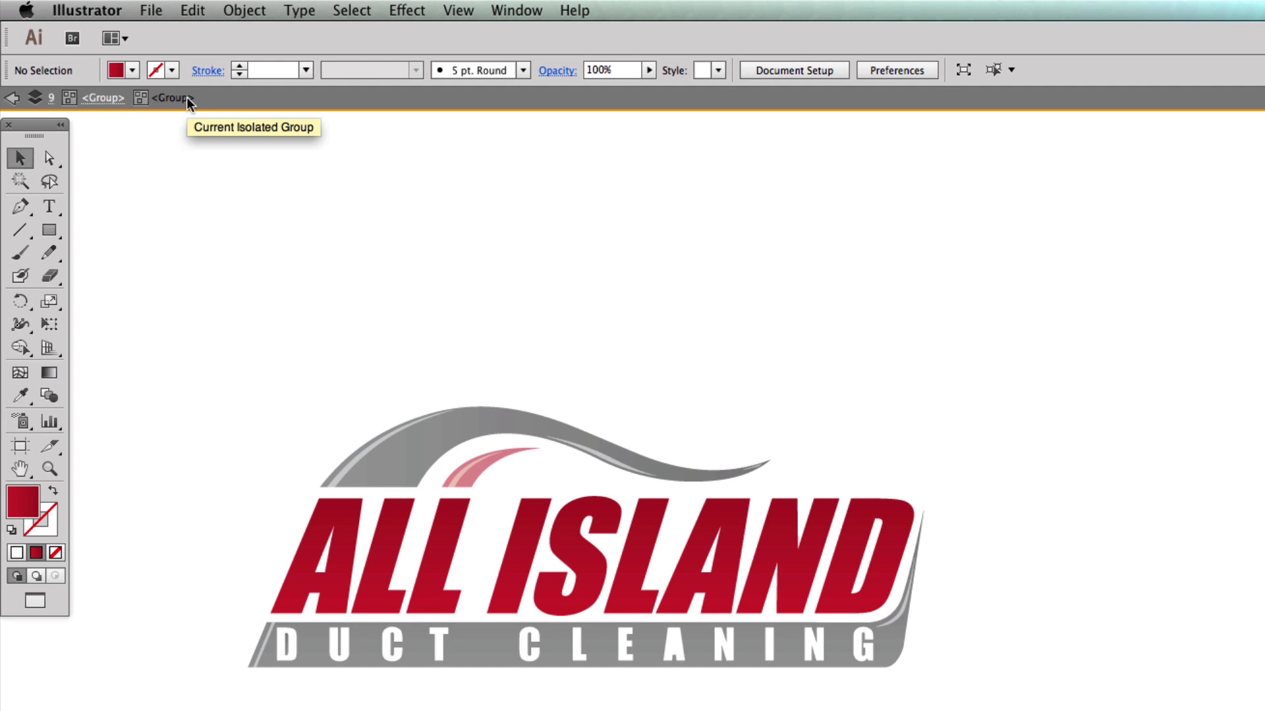
click(12, 100)
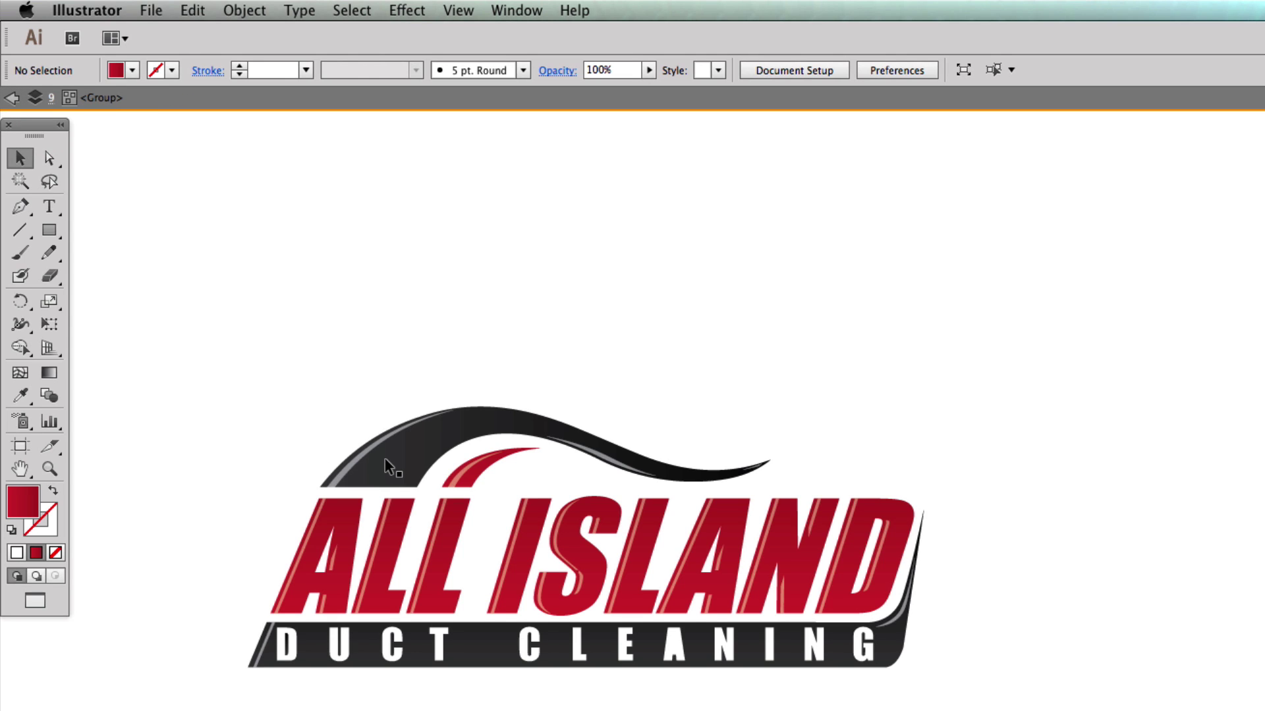
click(12, 99)
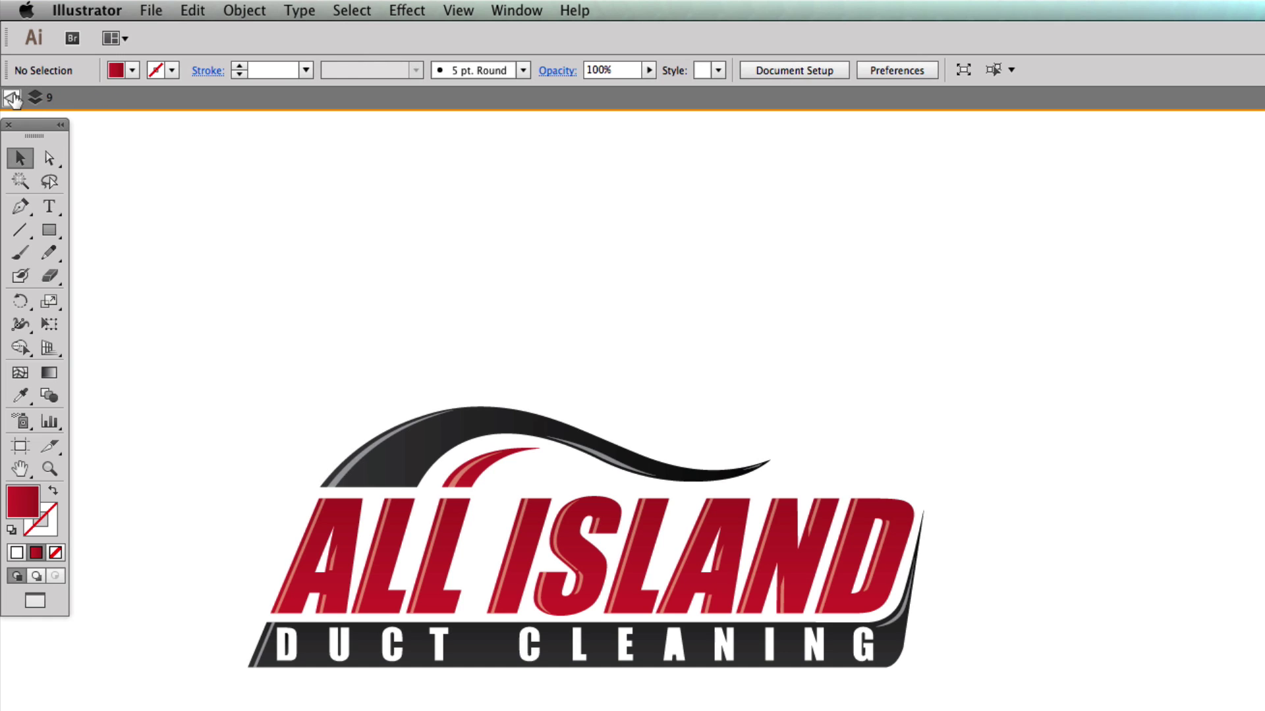
click(11, 98)
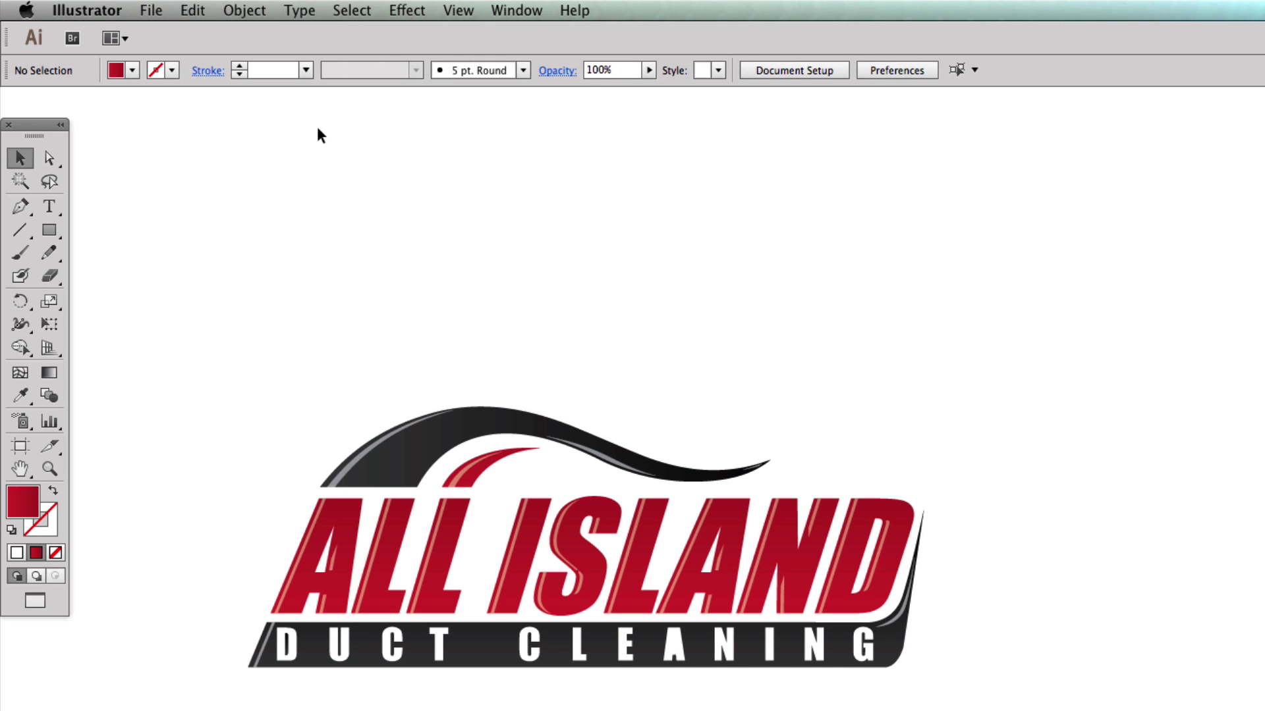
Step: Move the complete logo up and across the artboard, undo the move and deselect it
drag(422, 471, 578, 354)
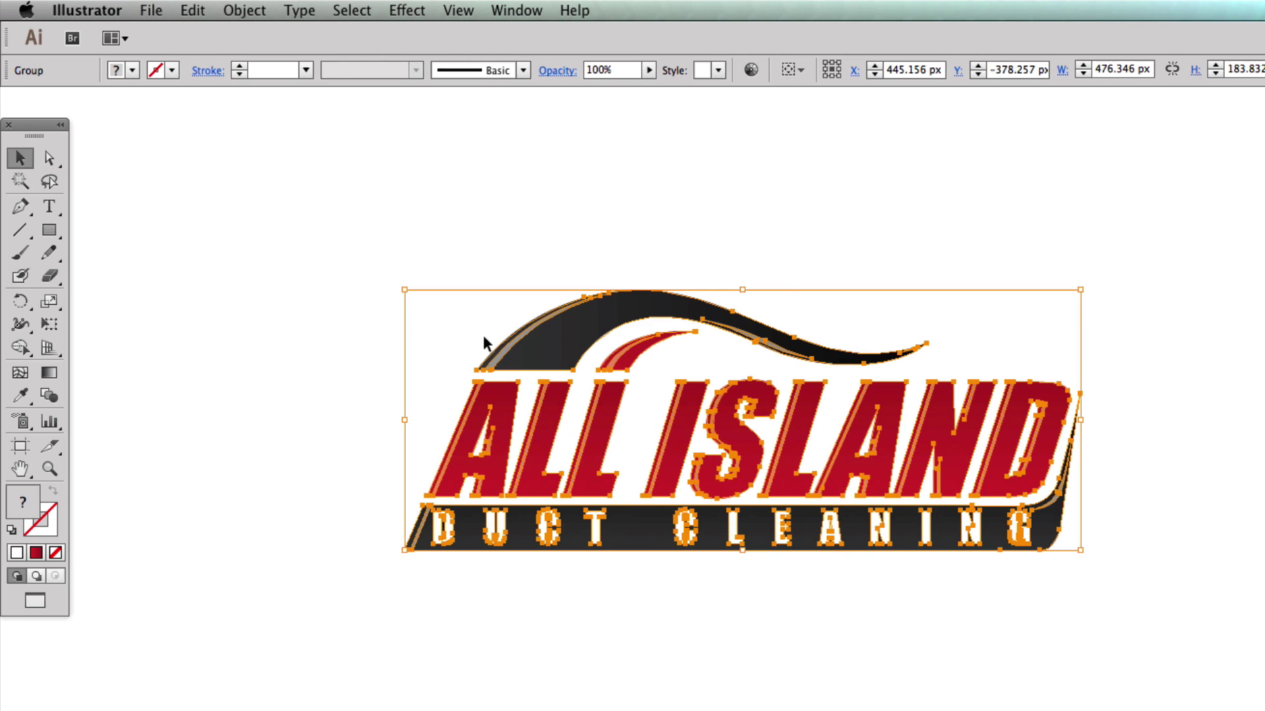
key(super+z)
click(523, 329)
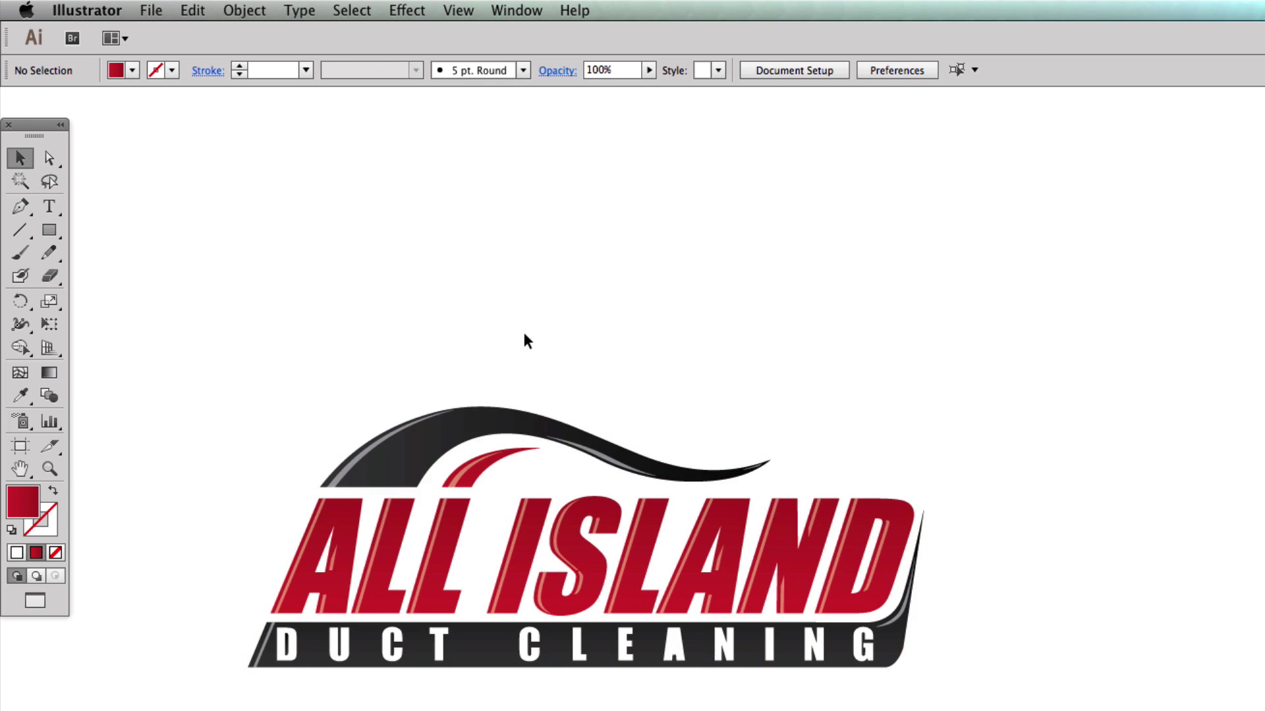
Step: Move the black swoosh and then the red letter I individually with the Direct Selection tool, undoing each move
click(48, 158)
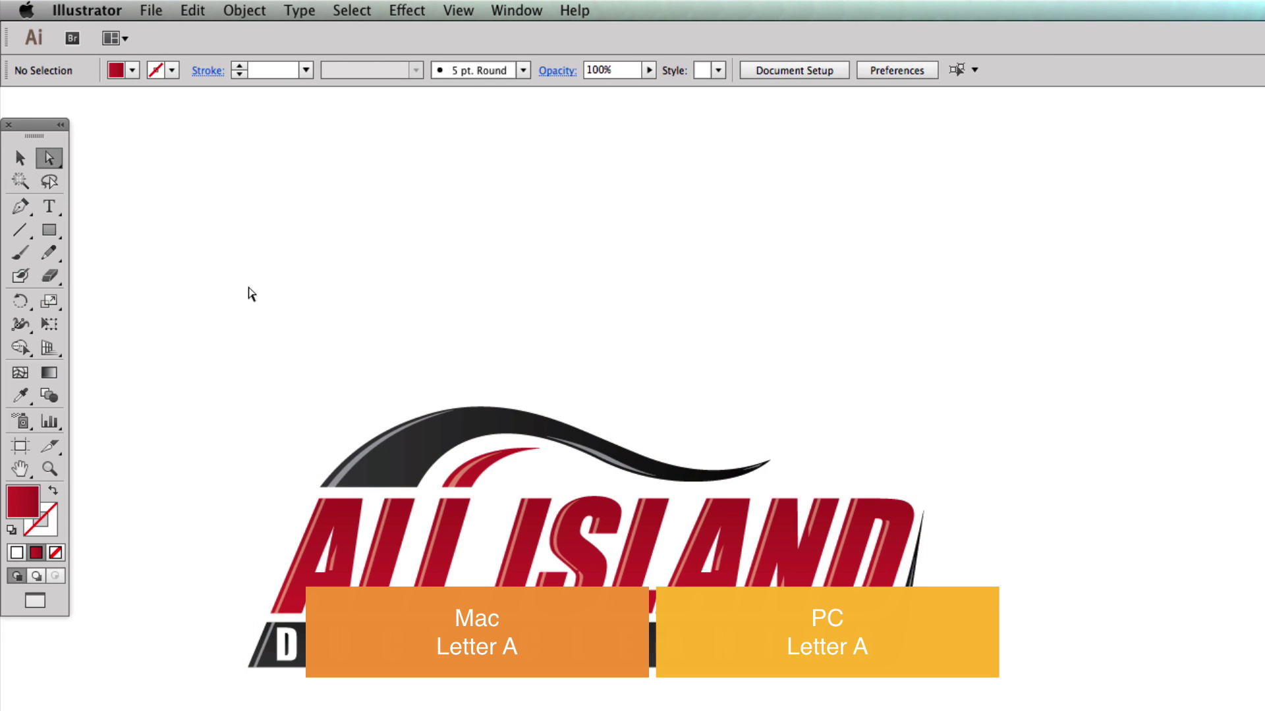
click(397, 458)
drag(387, 464, 530, 386)
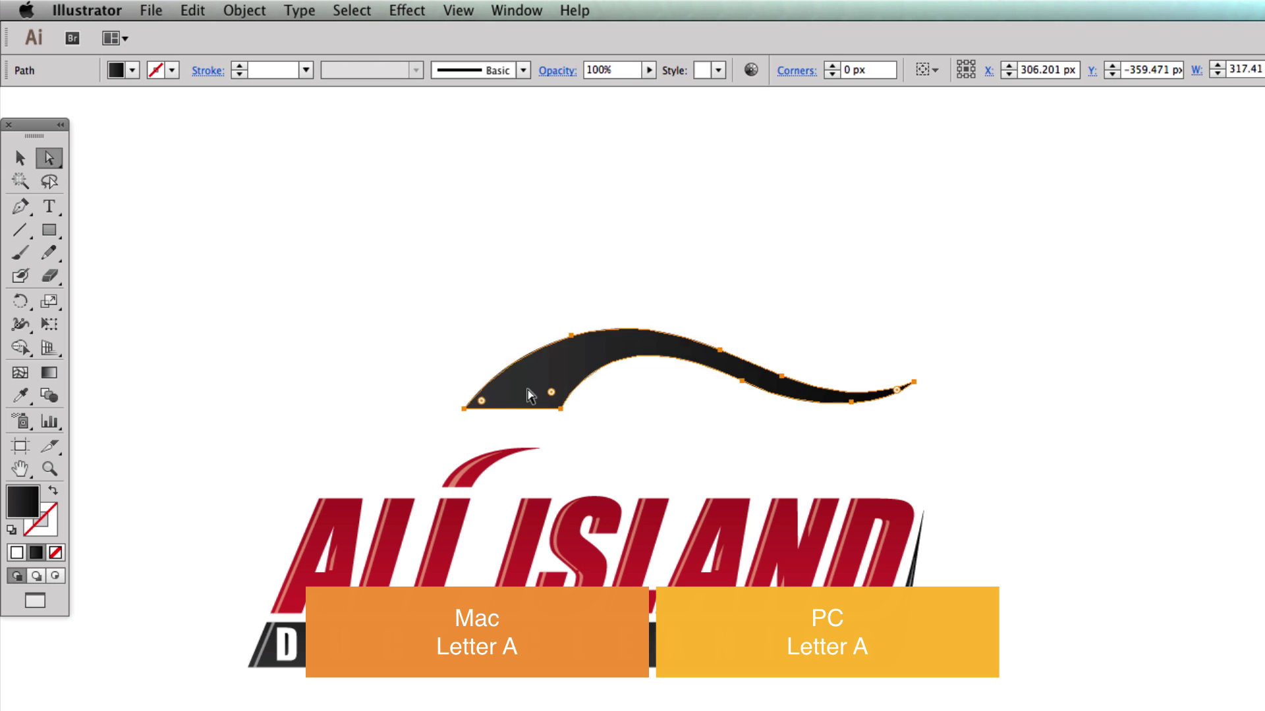
key(super+z)
drag(524, 563, 585, 485)
key(super+z)
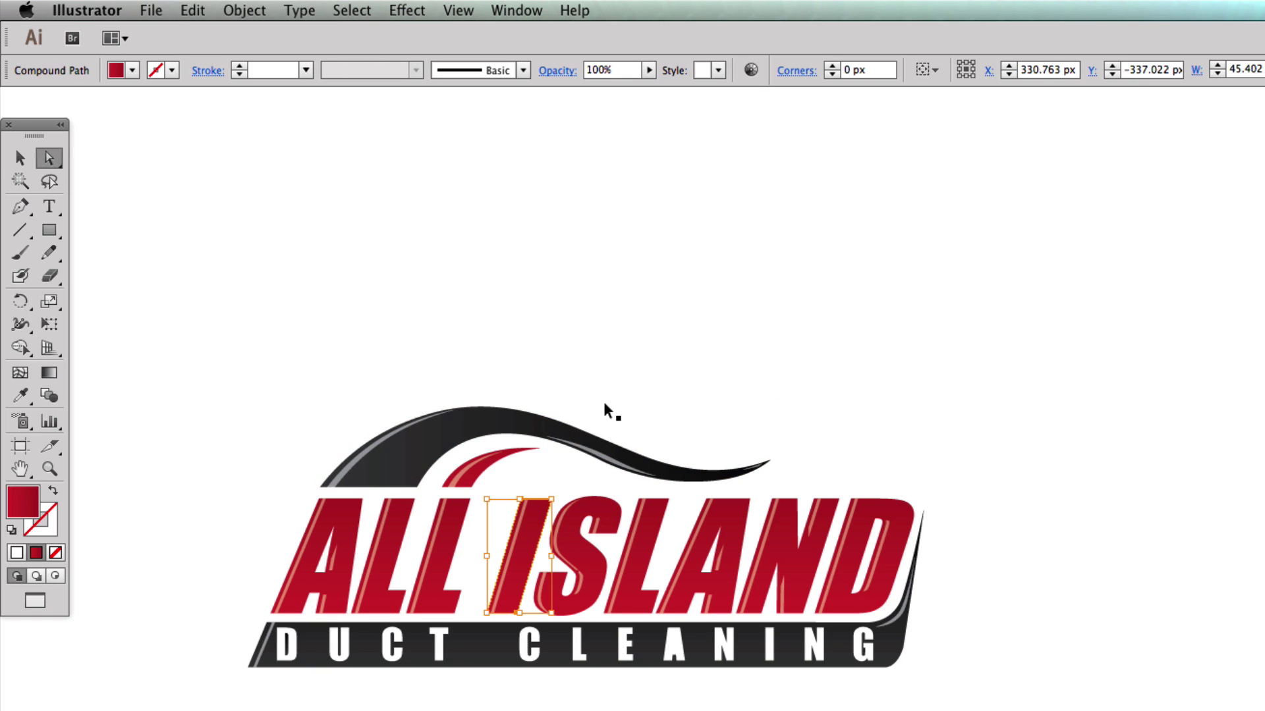
Step: Switch back to the Selection tool, shift the entire logo group once, undo it and deselect everything
click(25, 158)
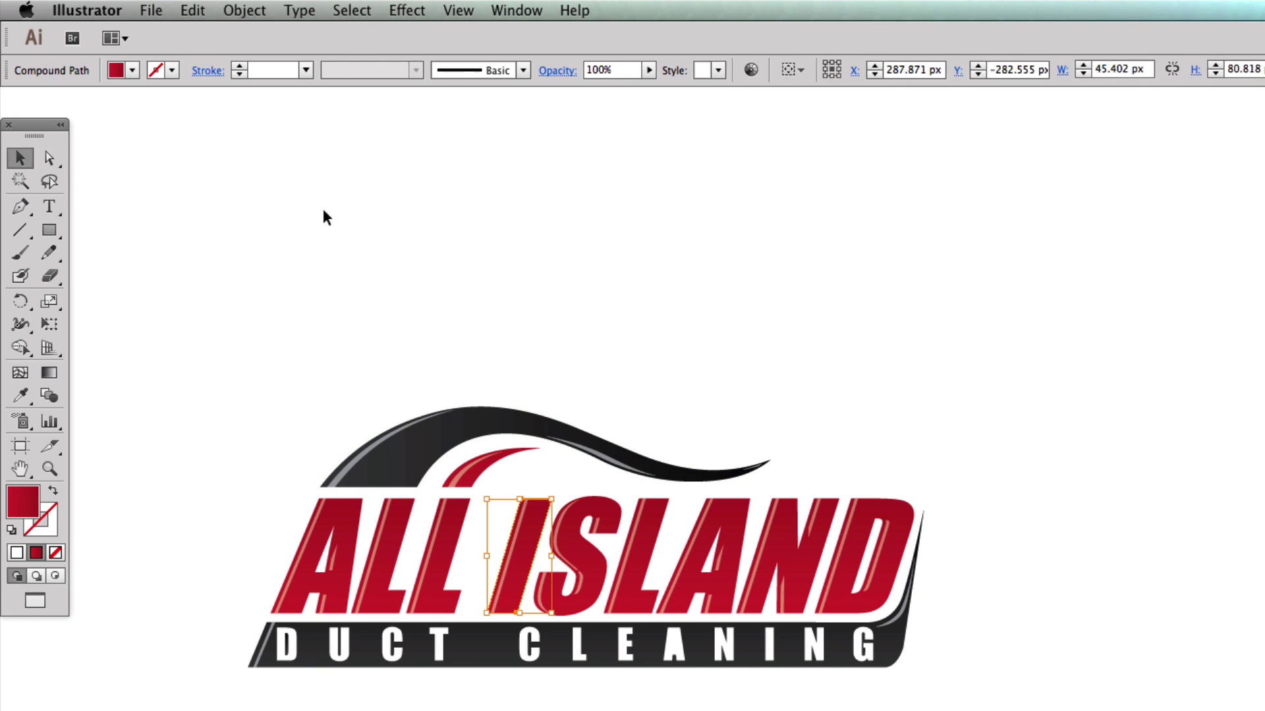
click(322, 209)
drag(427, 456, 610, 432)
key(super+z)
key(super+shift+a)
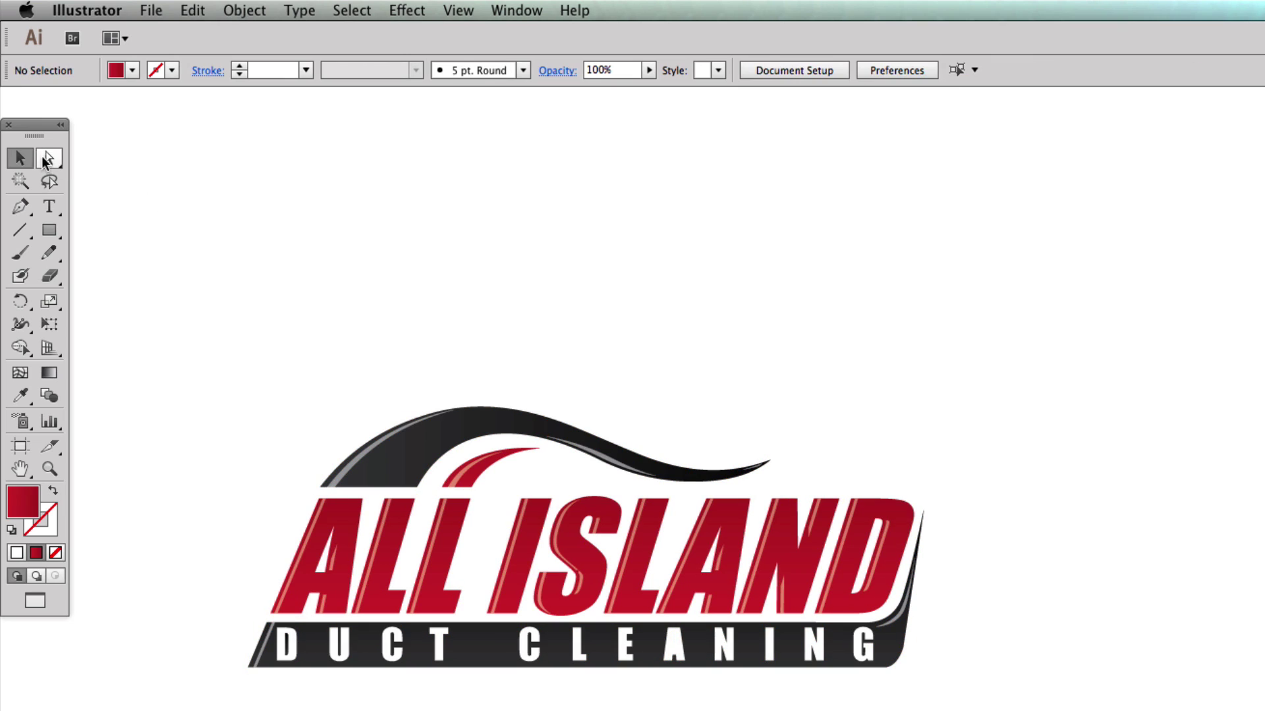
Step: Pull the black swoosh, the letters D and N, and the DUCT CLEANING bar out of the logo with Direct Selection
key(a)
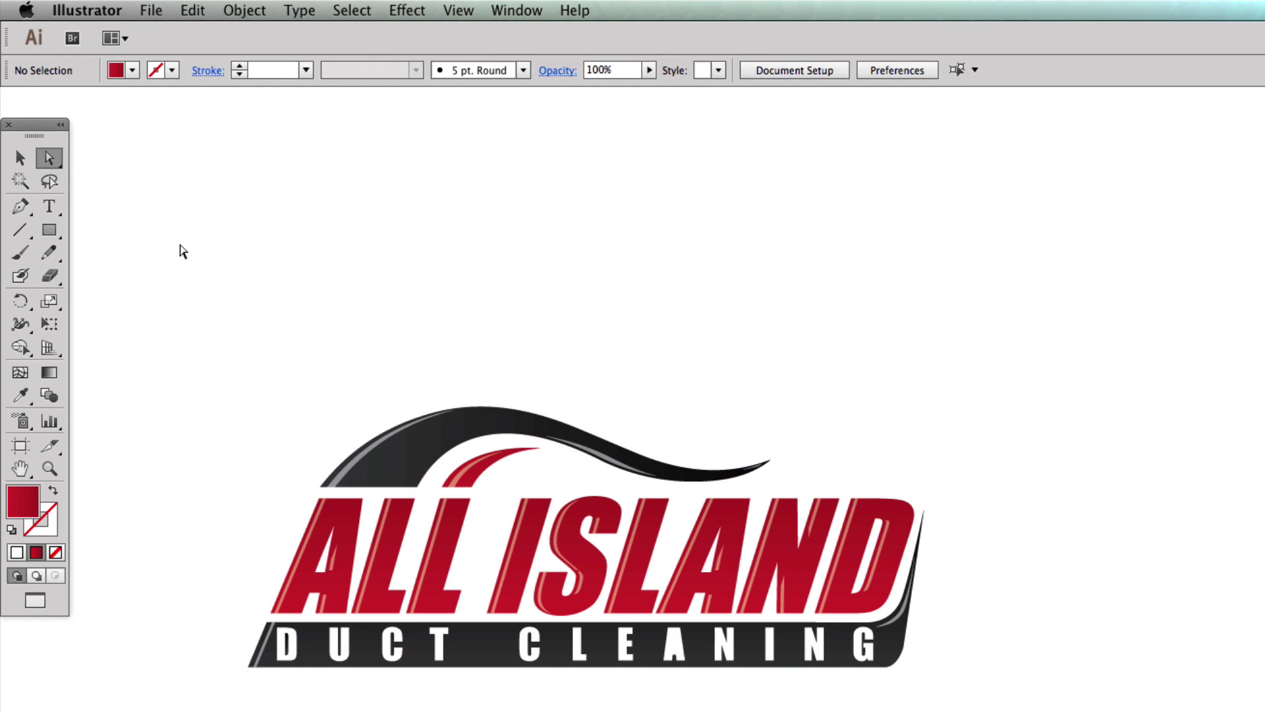
drag(405, 461, 655, 394)
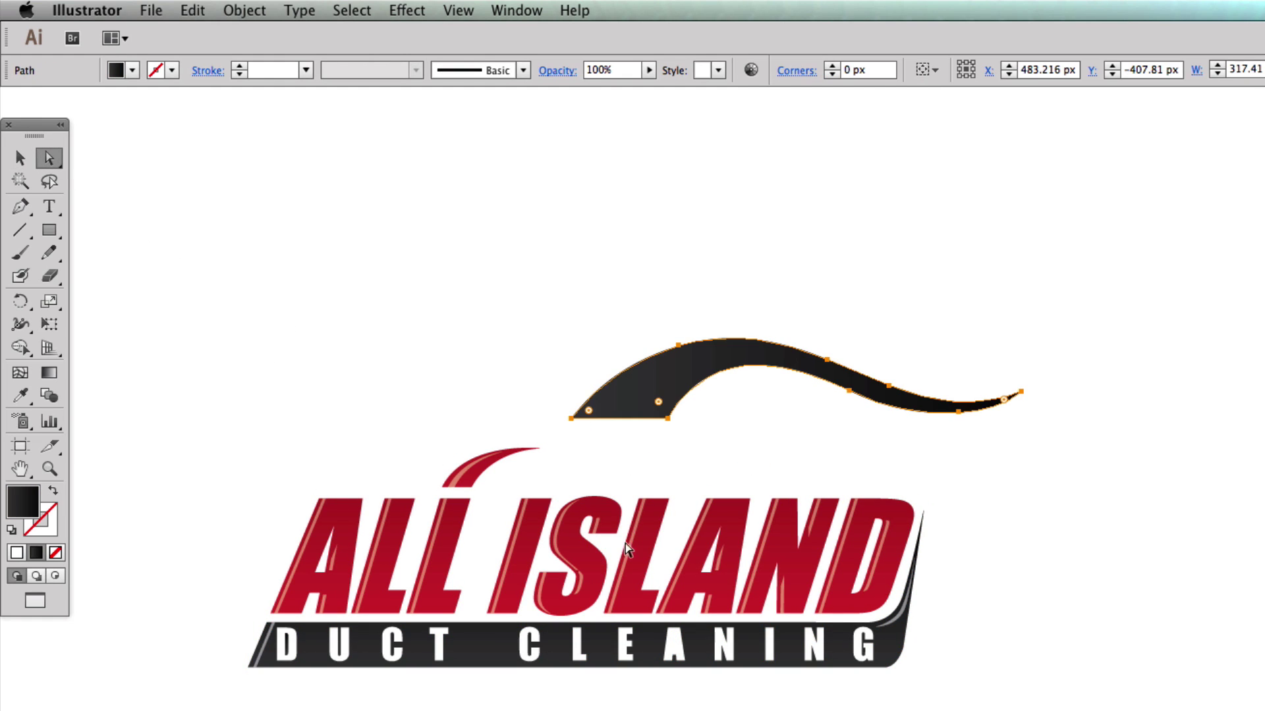
drag(863, 546, 1048, 483)
drag(810, 563, 642, 710)
drag(884, 643, 908, 710)
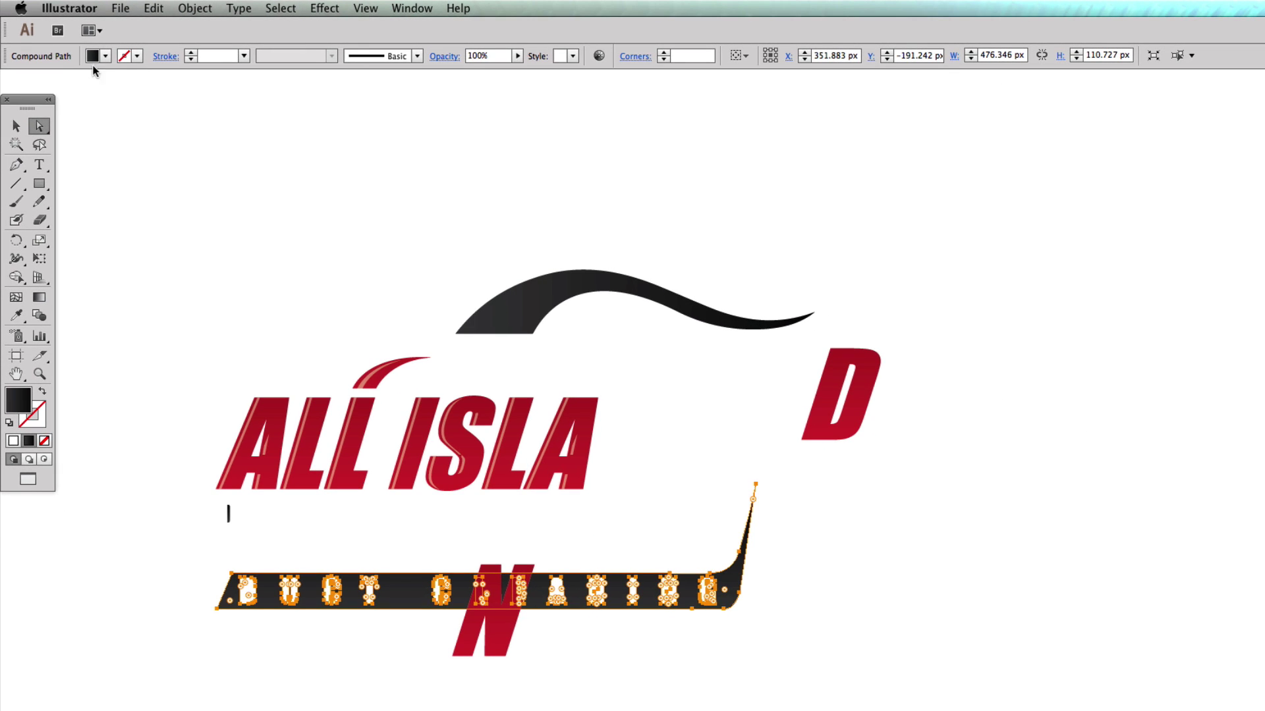
Step: Deselect the bar and move the whole scattered logo group across the artboard with the Selection tool
click(19, 150)
click(211, 130)
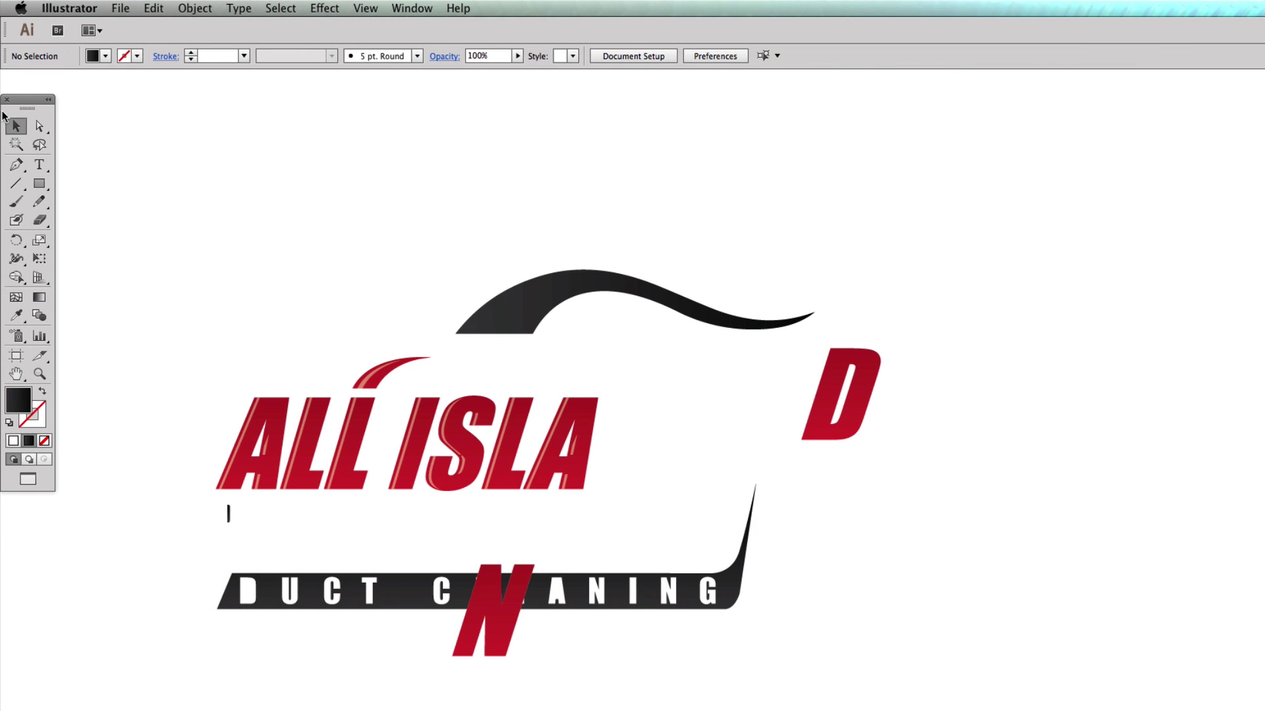
drag(517, 311, 1006, 236)
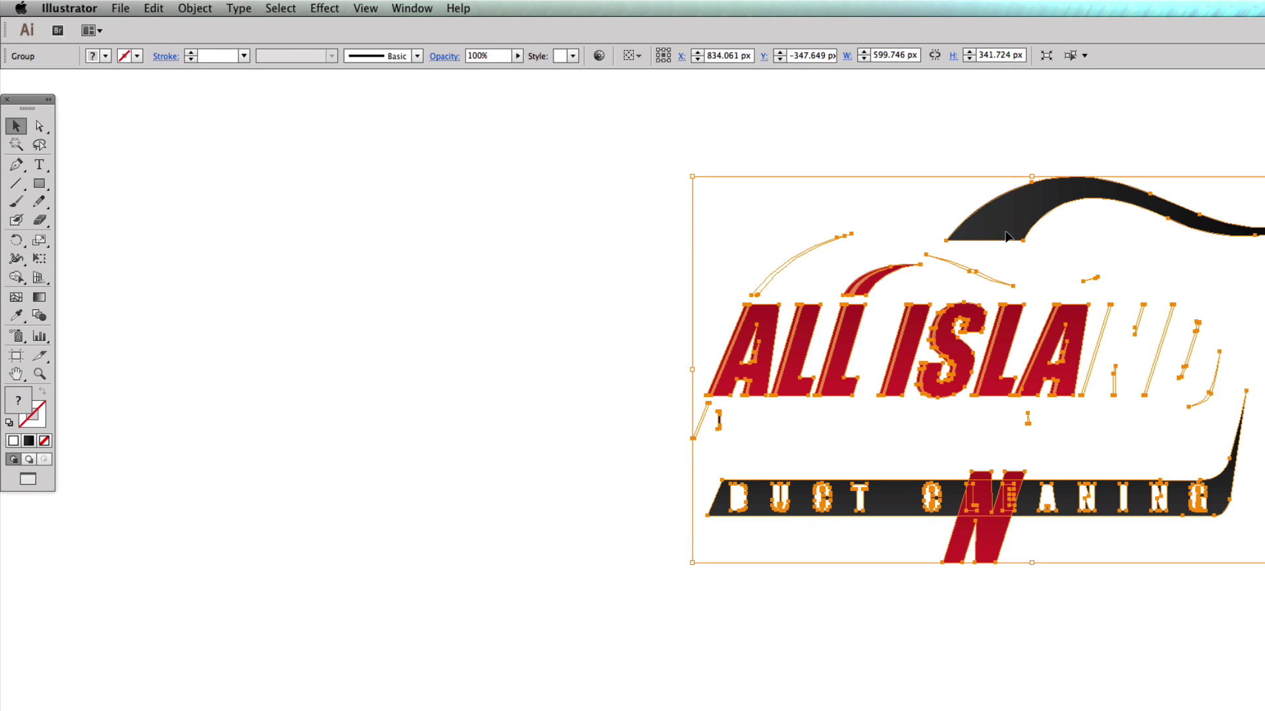
Step: Undo the group move and all individual piece moves to reassemble the logo, then clear the selection
key(super+z)
key(super+z)
key(super+z)
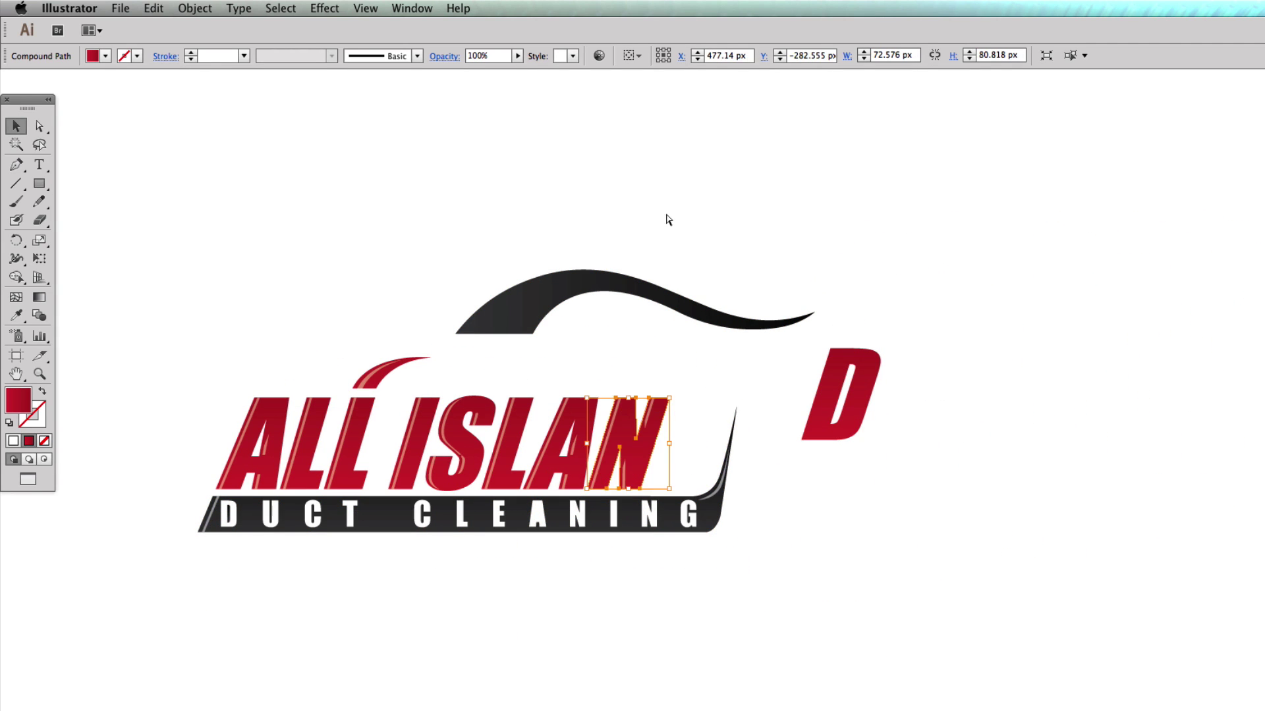
key(super+z)
key(super+z)
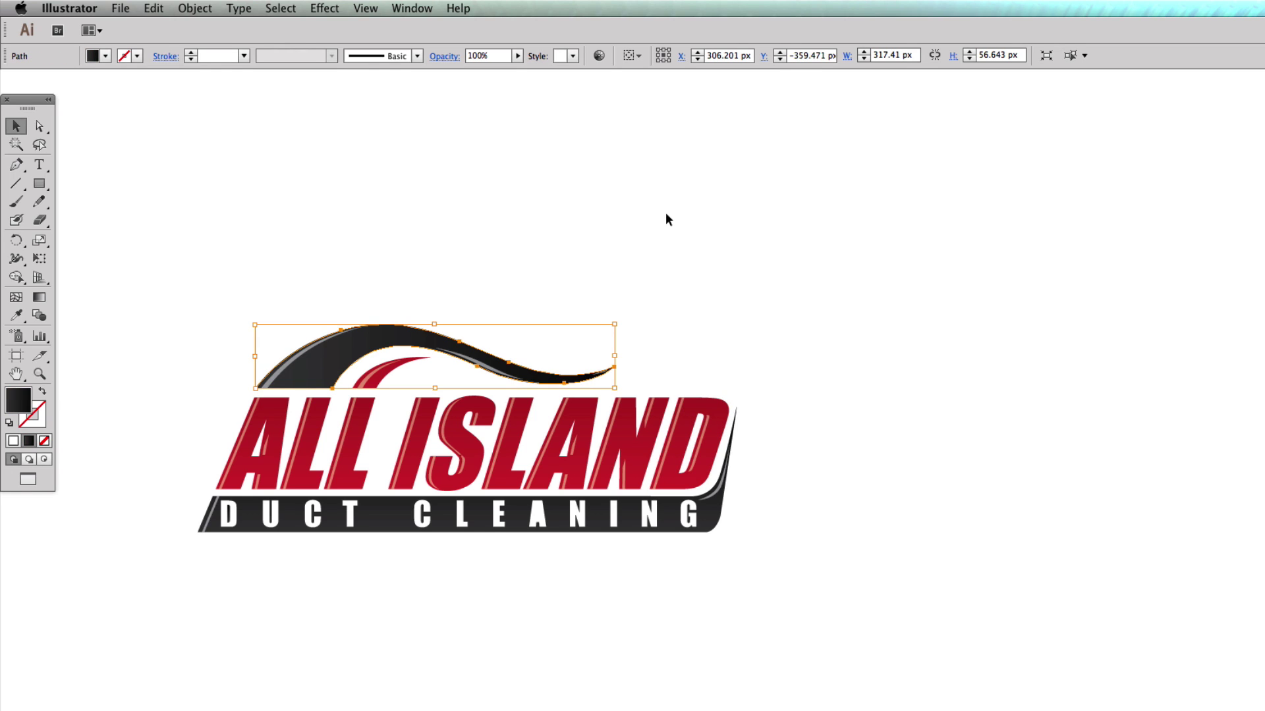
click(666, 214)
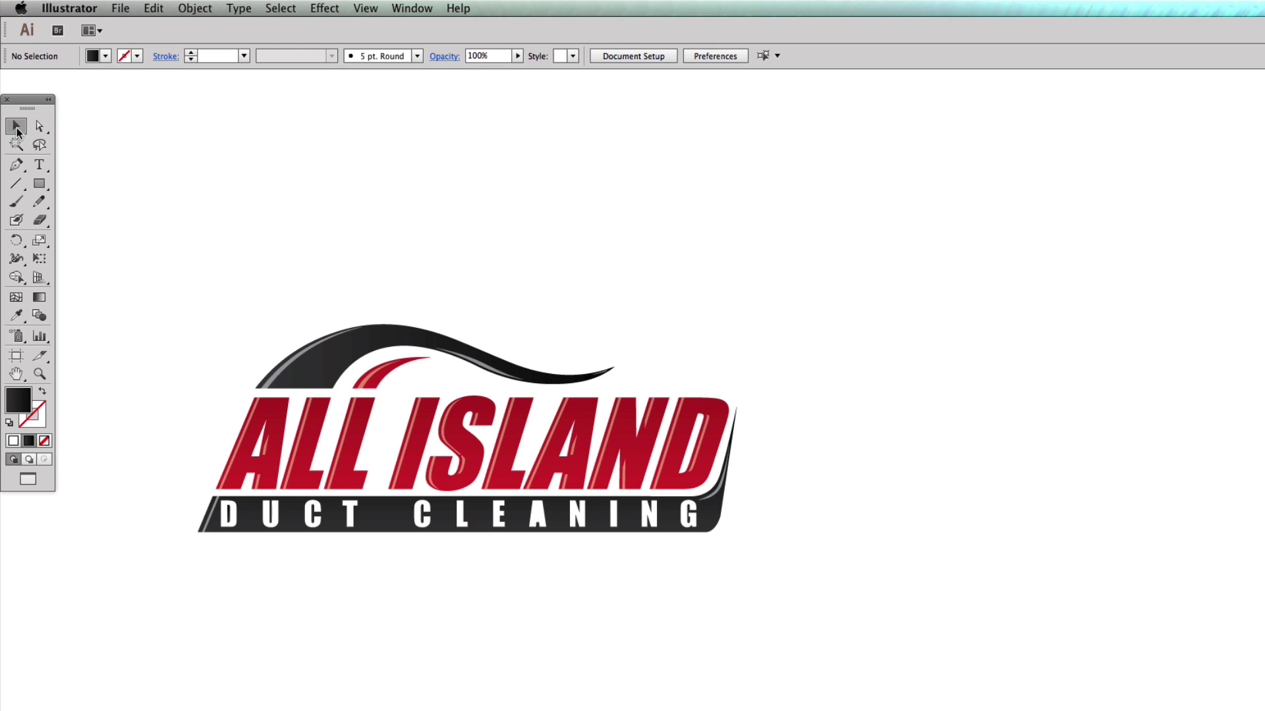
Step: Select only the black swoosh path above the lettering with the Direct Selection tool to expose its anchor points
click(40, 126)
drag(170, 266, 953, 582)
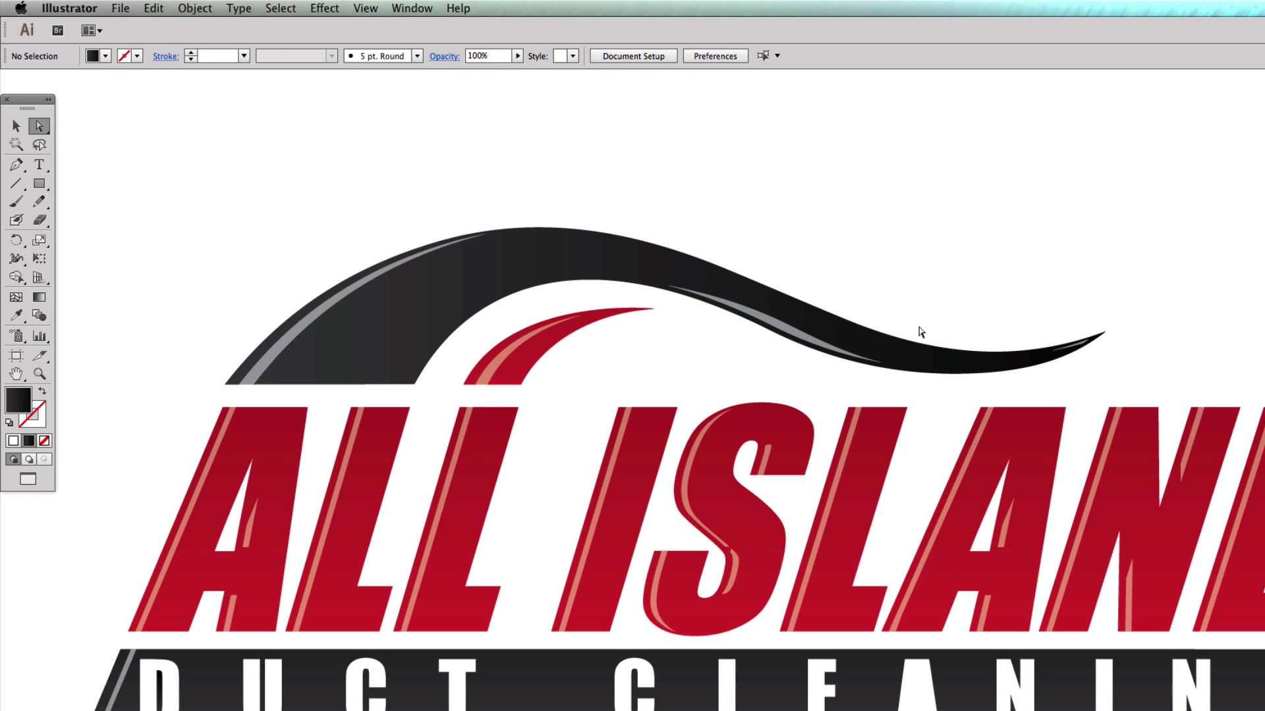
click(941, 363)
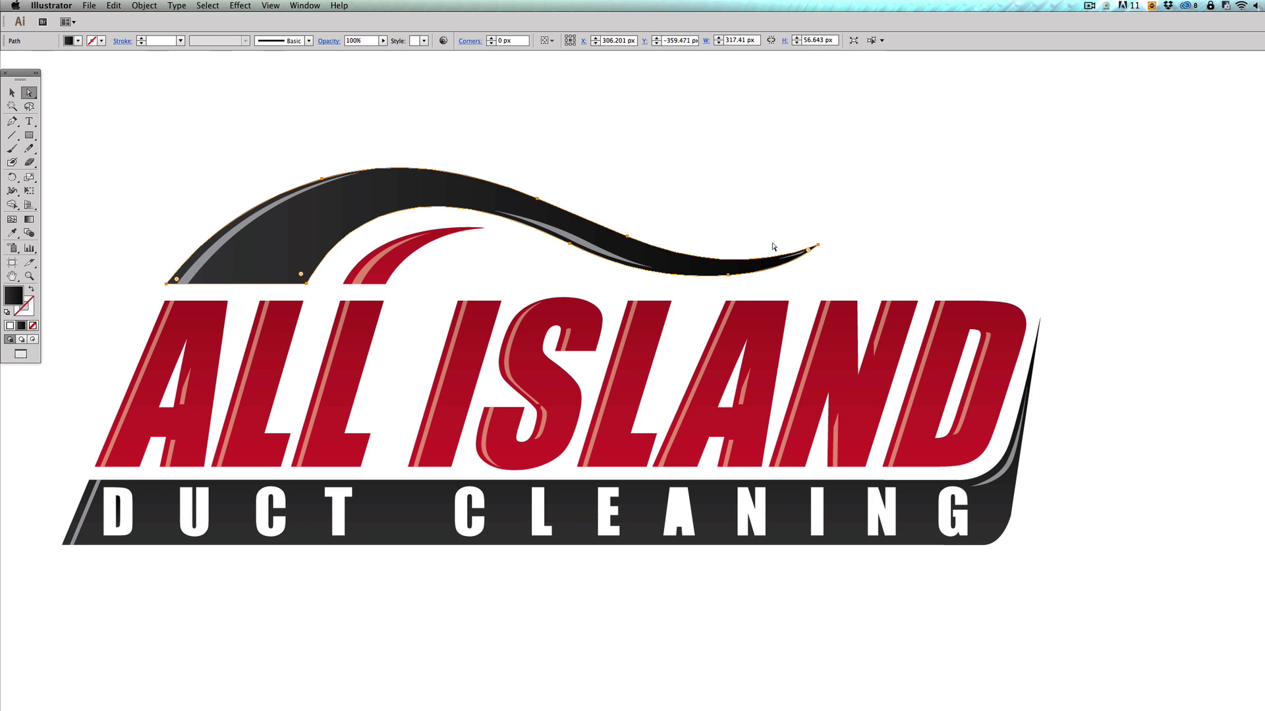
click(380, 128)
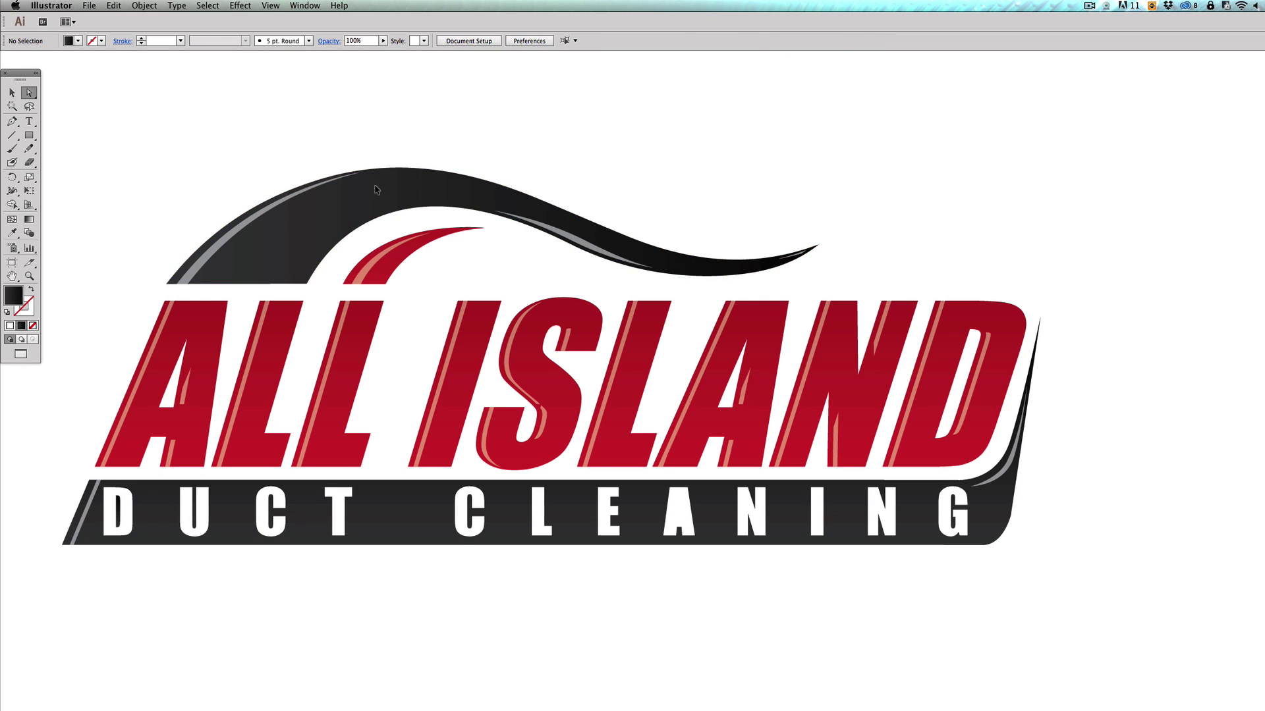
click(377, 186)
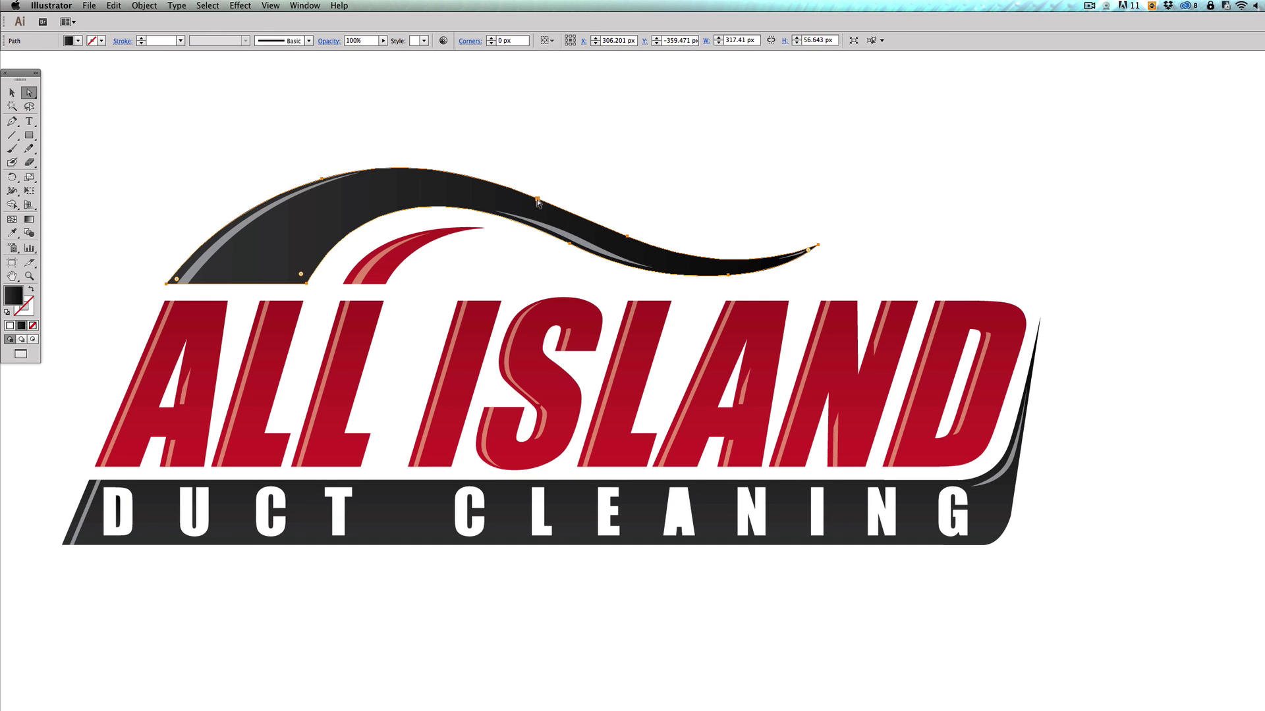
Step: Move the anchor point midway along the swoosh's upper edge up and outward to about X 385 px, Y -390 px
click(537, 199)
drag(538, 199, 658, 163)
drag(633, 237, 634, 201)
key(super+z)
click(655, 165)
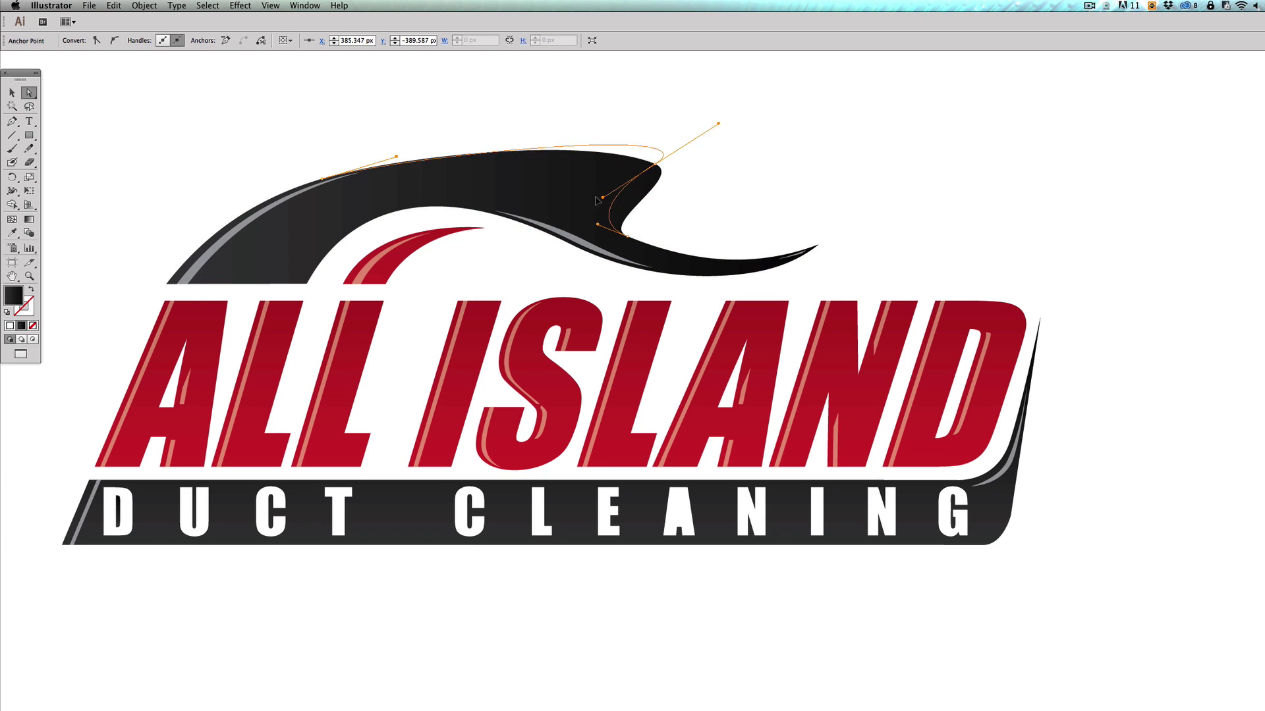
Step: Reshape the swoosh's upper edge by moving that anchor to about X 316 px, Y -393 px and rotating its direction handles
drag(596, 200, 512, 158)
drag(555, 95, 513, 110)
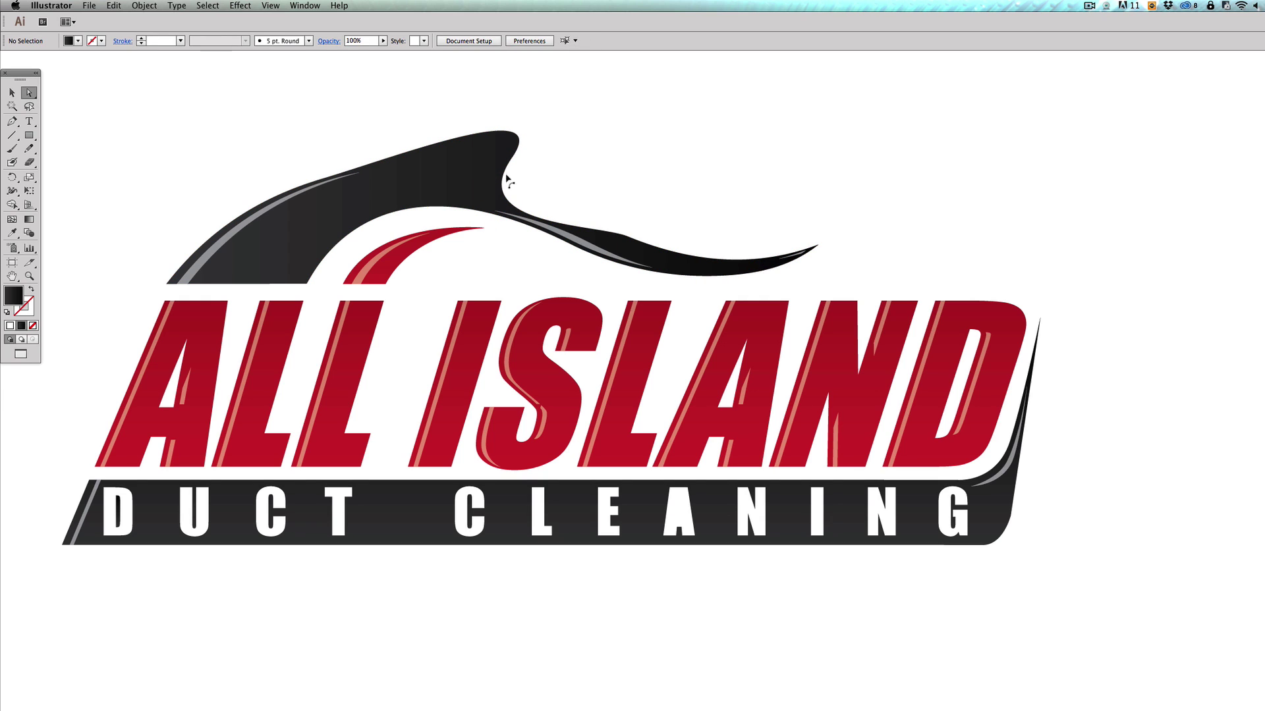
drag(532, 167, 483, 178)
click(514, 159)
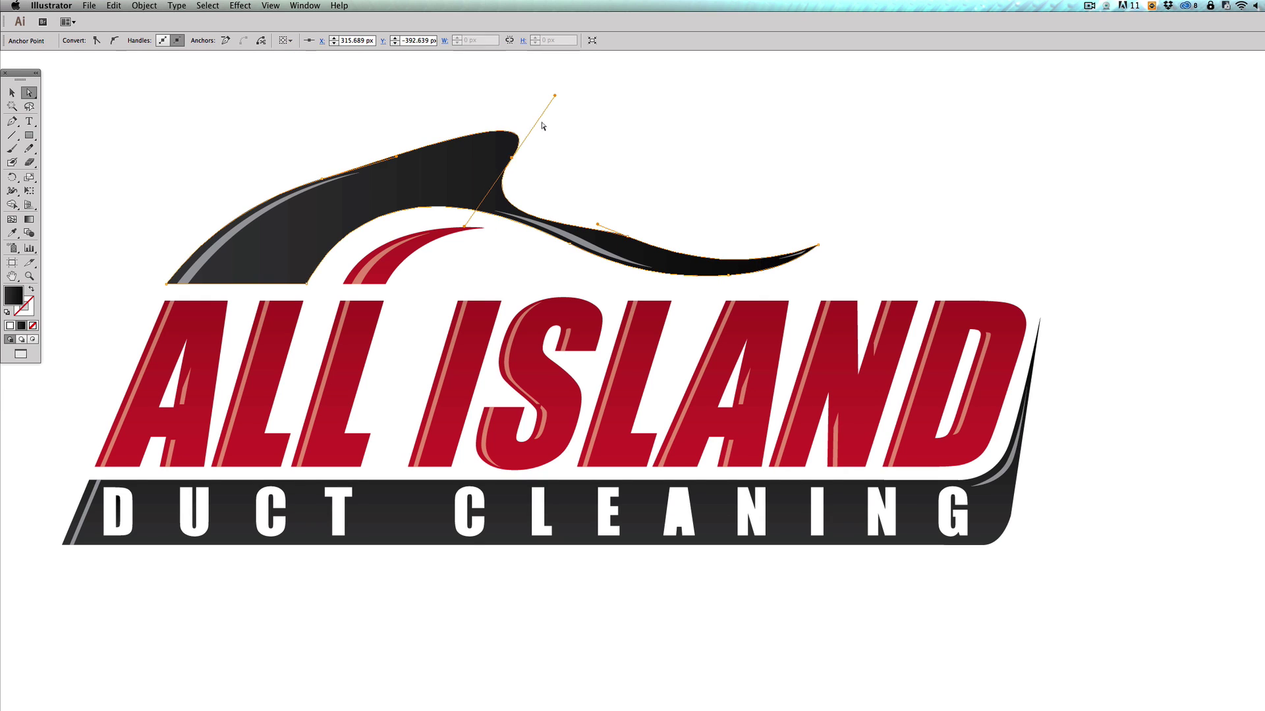
Step: Move the anchor on the swoosh's upper edge to about X 294 px, Y -388 px and deselect the path
drag(556, 99, 468, 169)
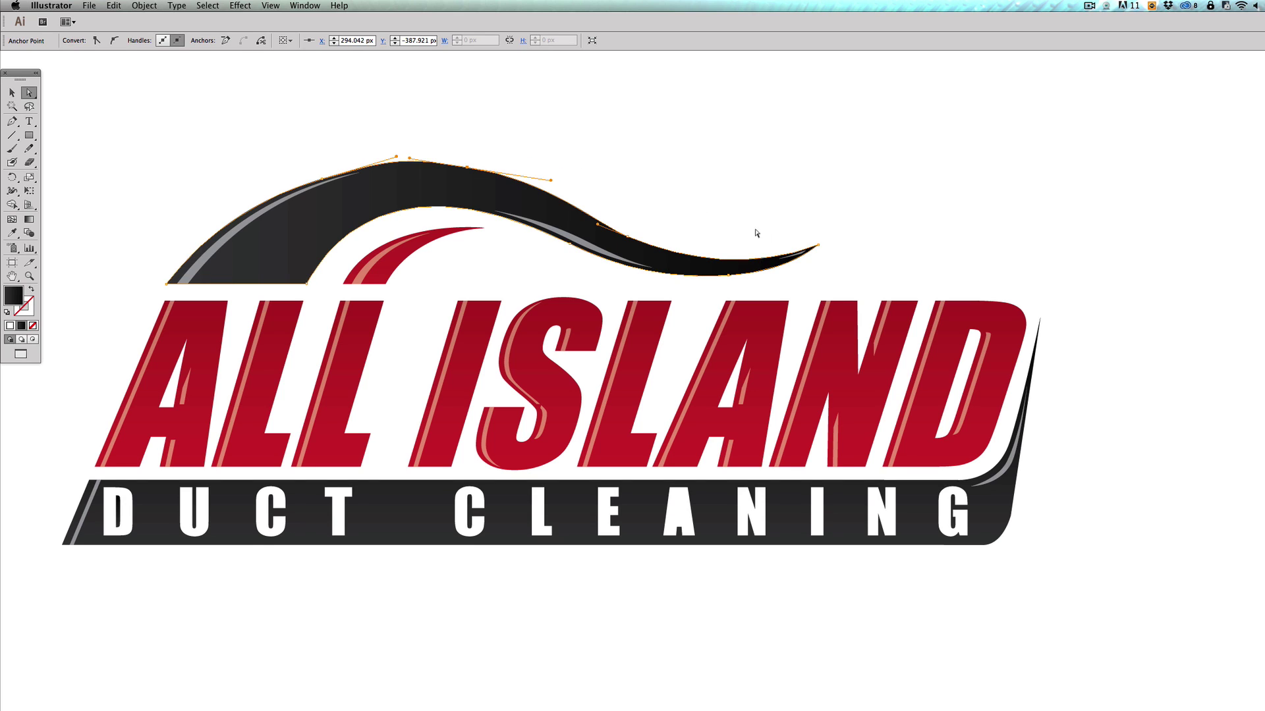
click(12, 92)
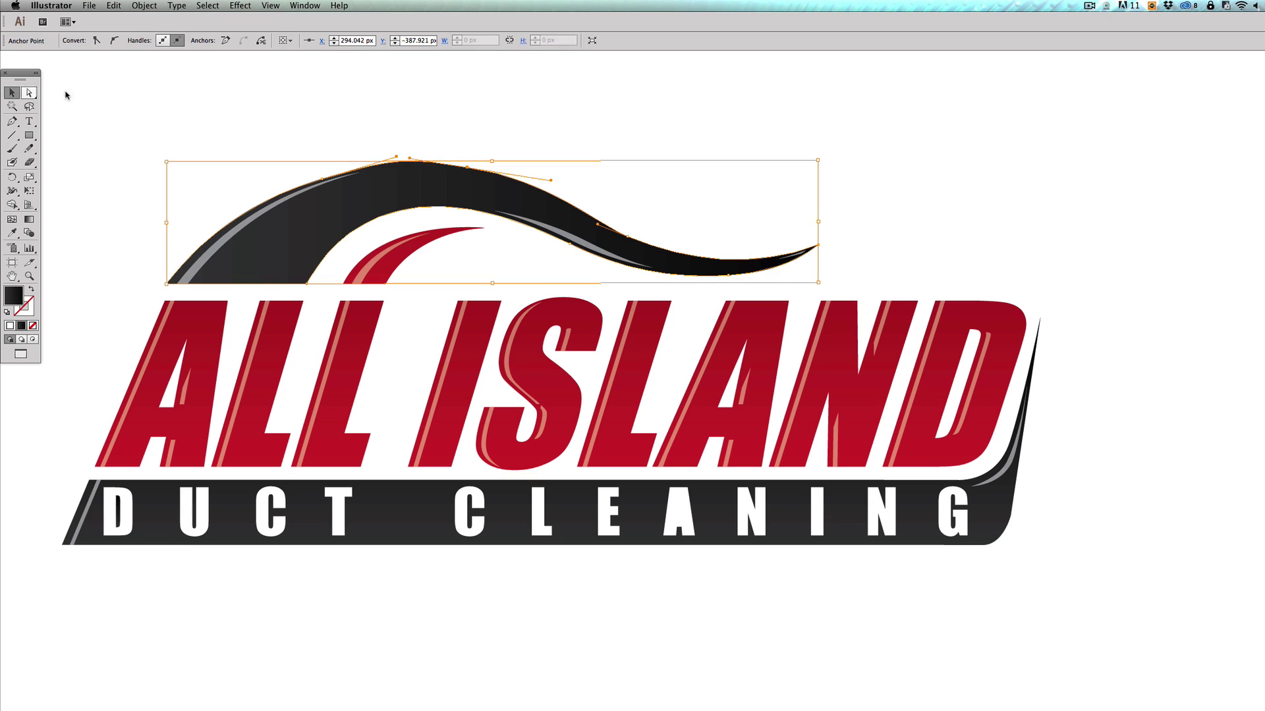
click(349, 138)
click(417, 188)
click(440, 132)
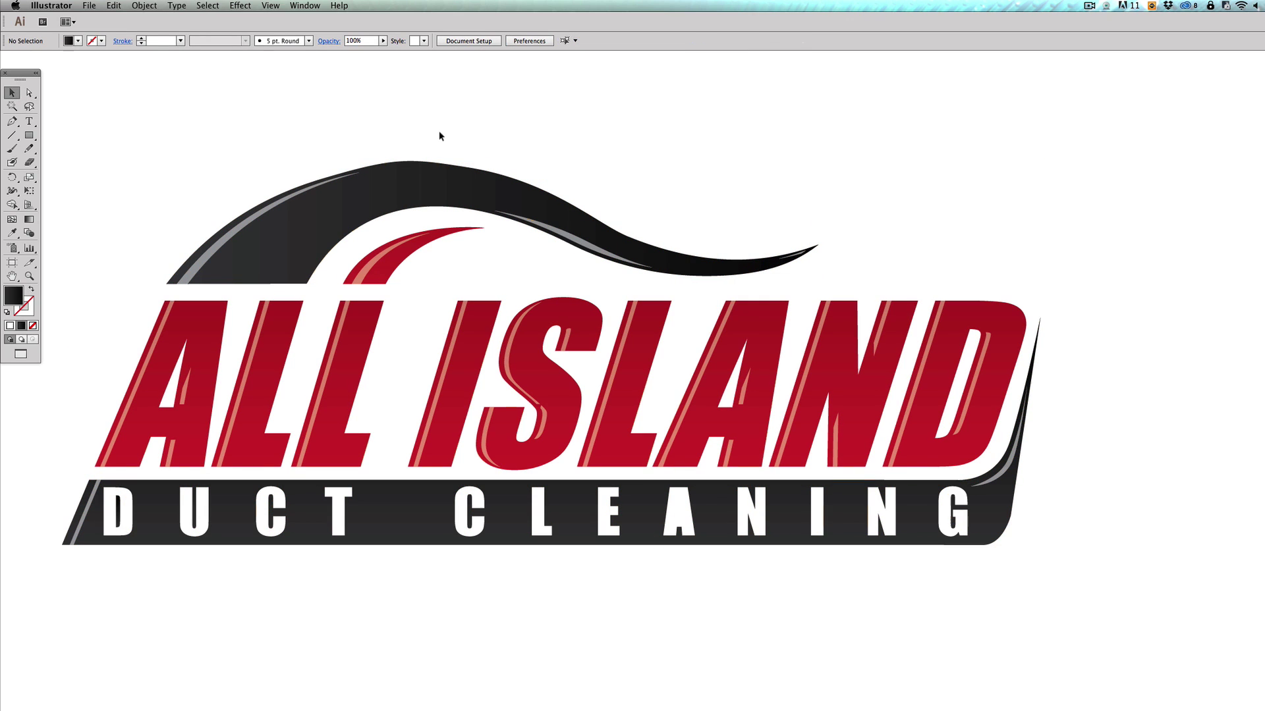
Step: Select the whole logo group with the Selection tool, isolate it to select only the swoosh, and exit isolation
click(430, 189)
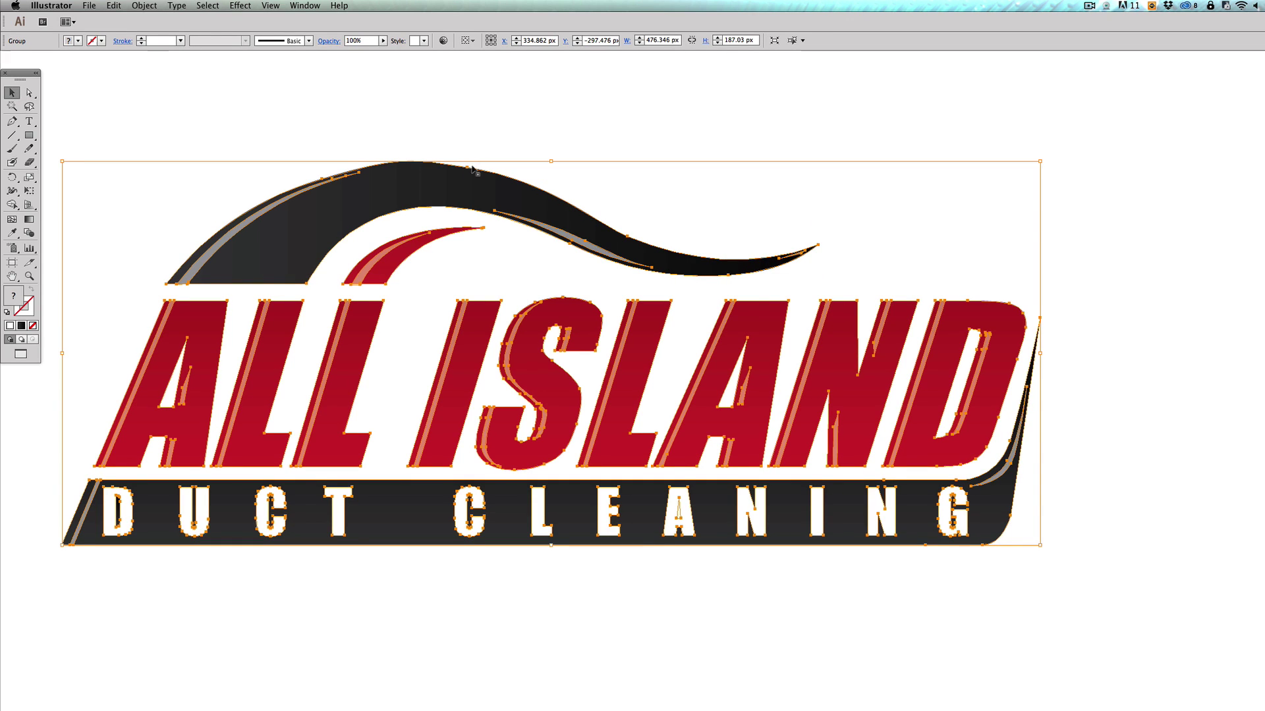
double_click(472, 168)
click(471, 164)
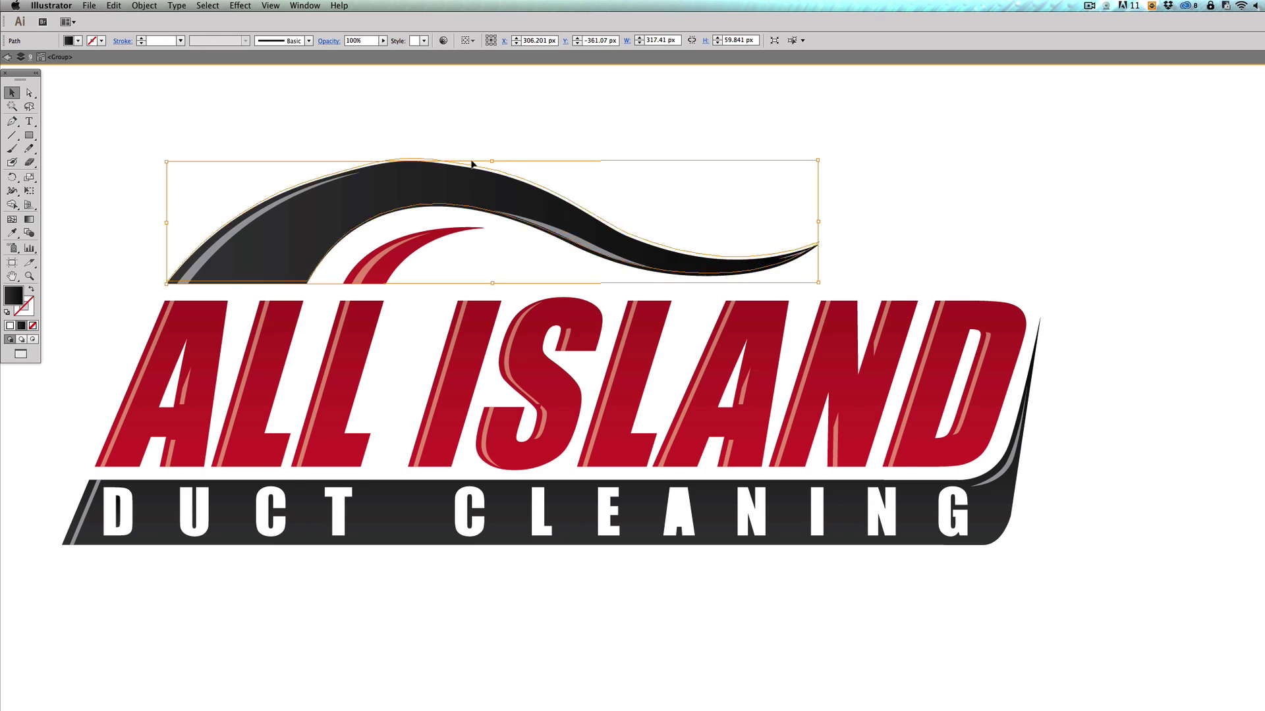
click(477, 144)
double_click(483, 140)
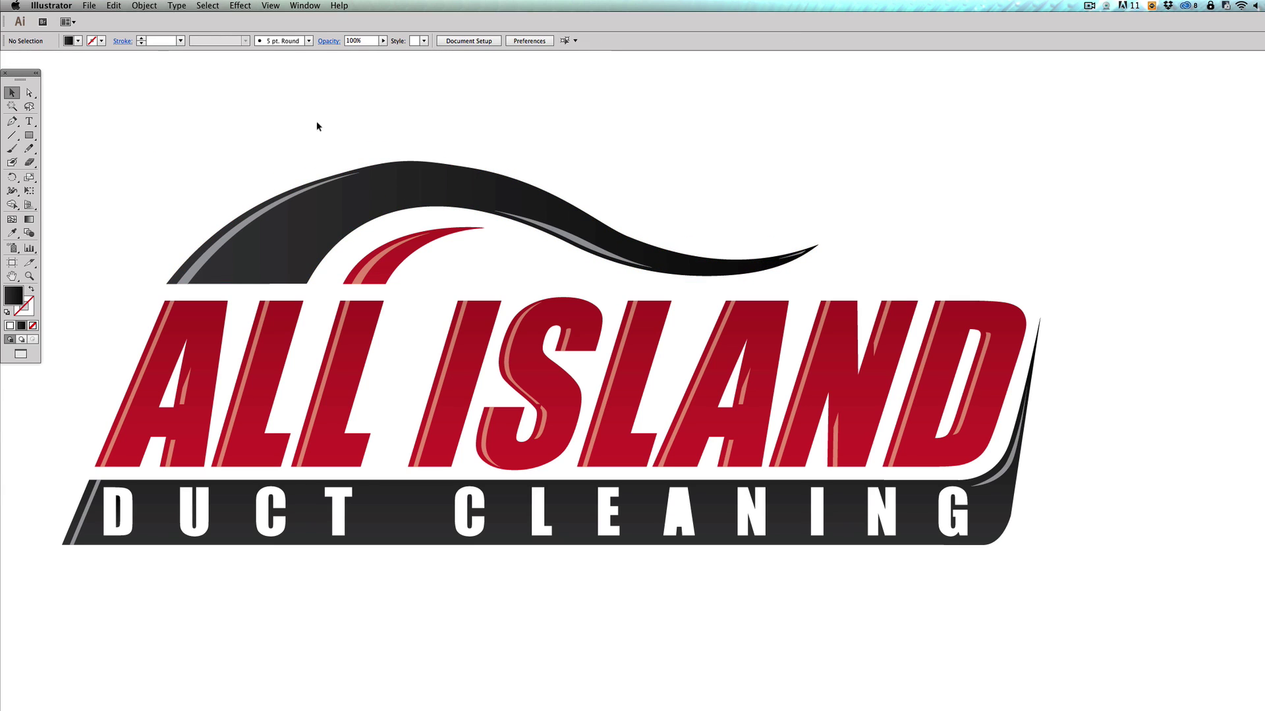
Step: Try moving individual anchor points at the upper end of the I's highlight stripe in ISLAND, undoing each move
key(a)
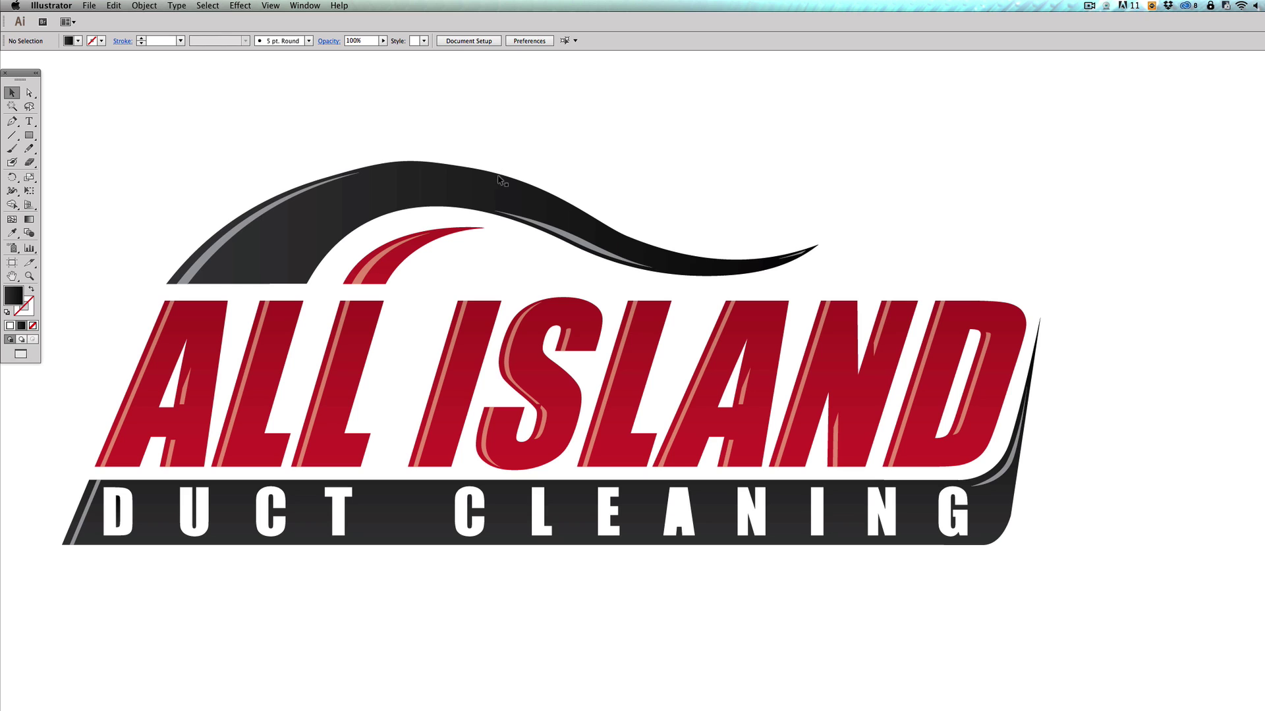
drag(585, 149, 495, 199)
click(509, 154)
click(468, 303)
click(489, 507)
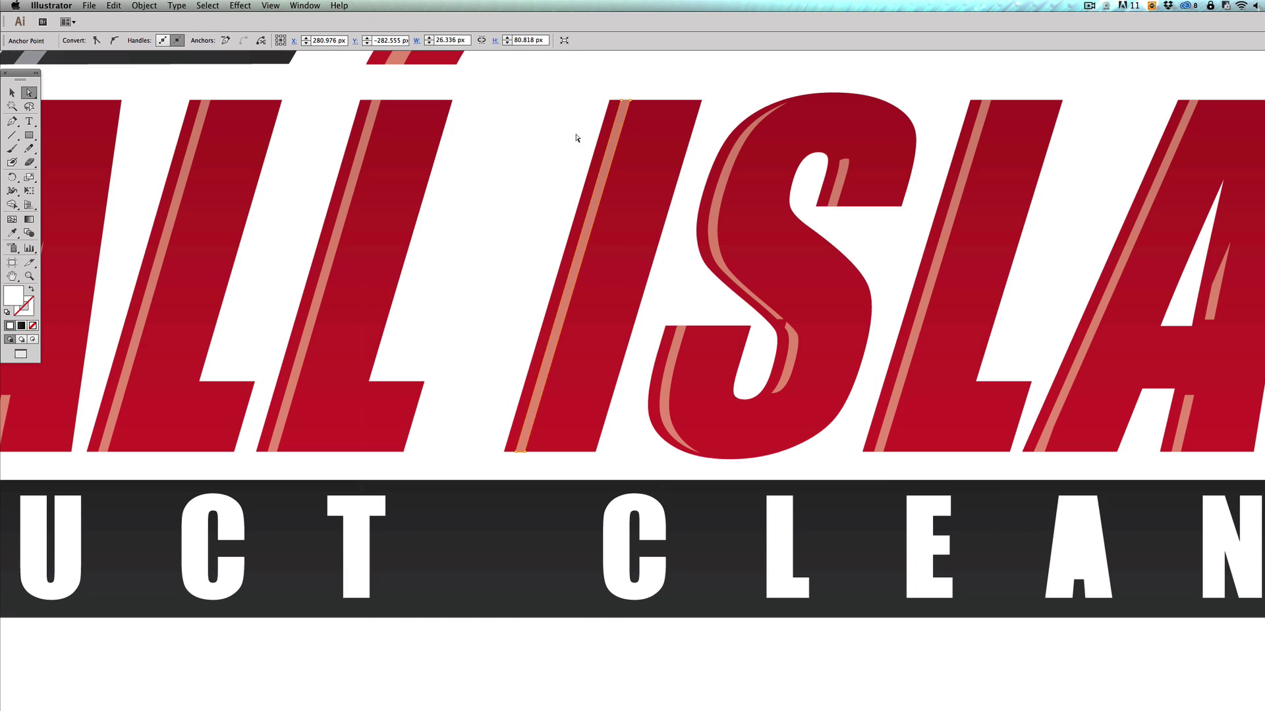
drag(611, 102, 751, 96)
key(super+z)
drag(617, 117, 528, 93)
key(super+z)
click(641, 90)
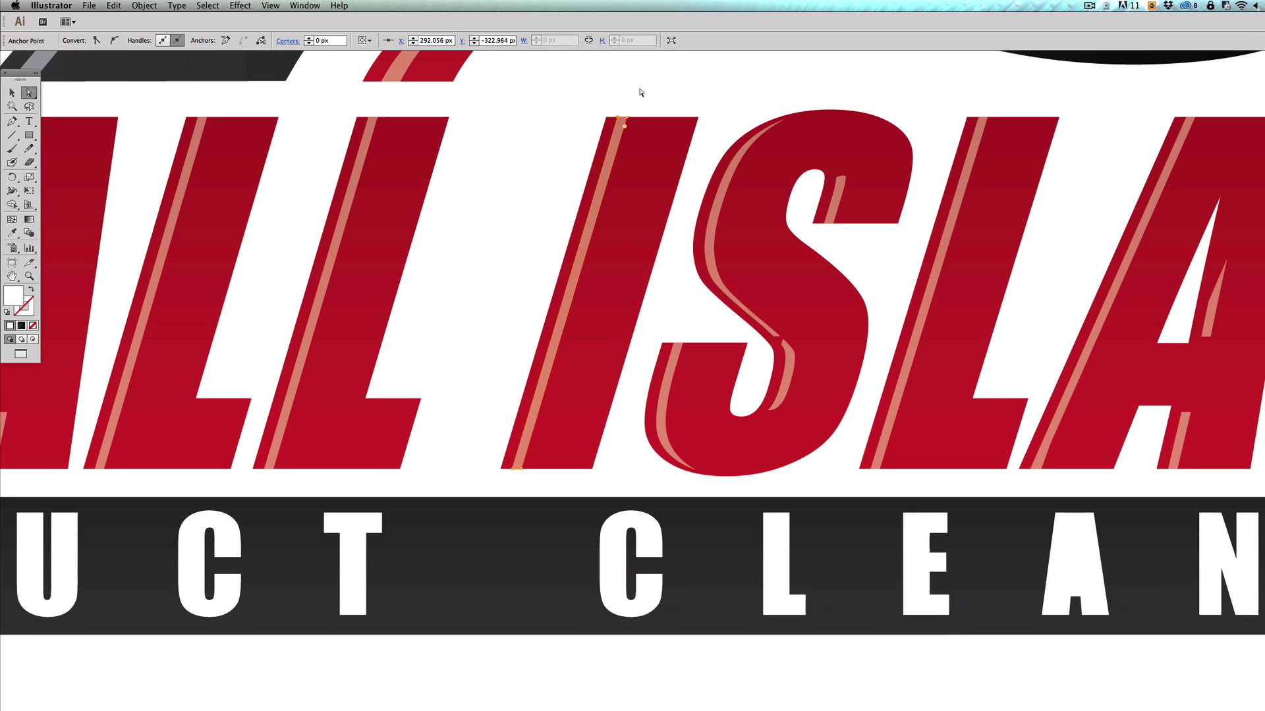
Step: Try moving the entire highlight stripe of the letter I over toward the S, undo the move, and deselect
click(601, 212)
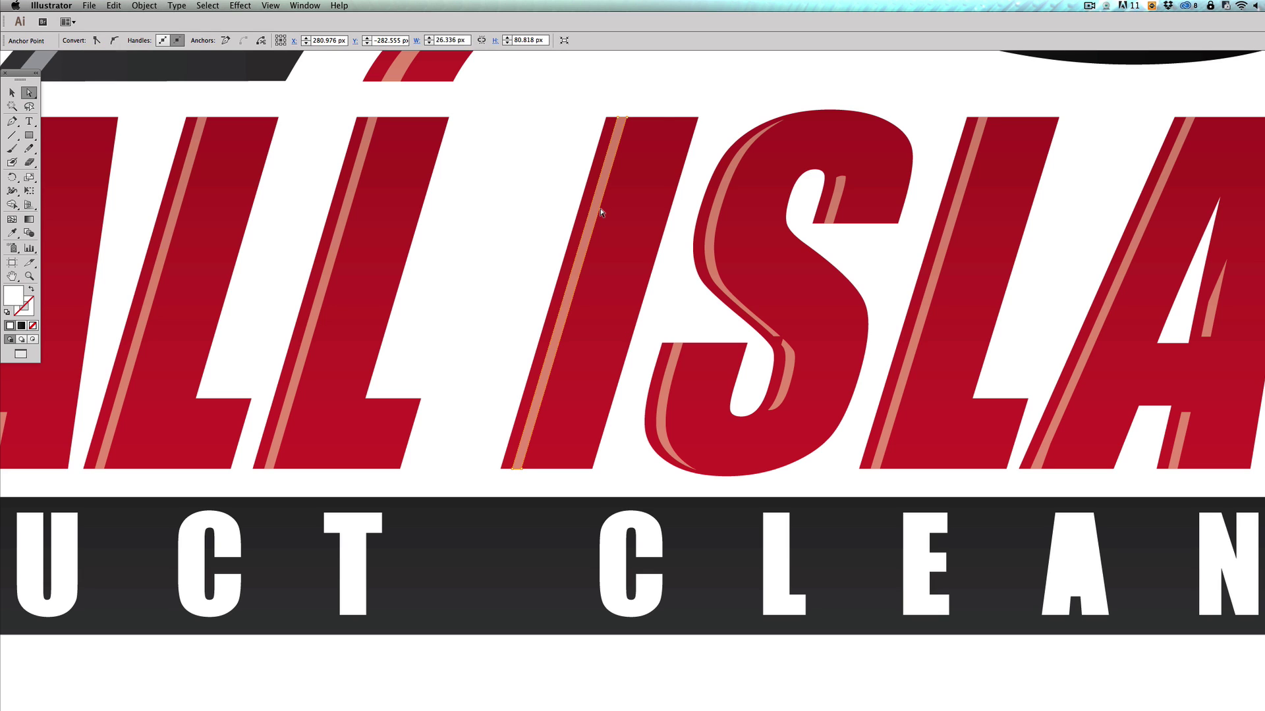
drag(607, 212, 838, 154)
key(super+z)
click(683, 71)
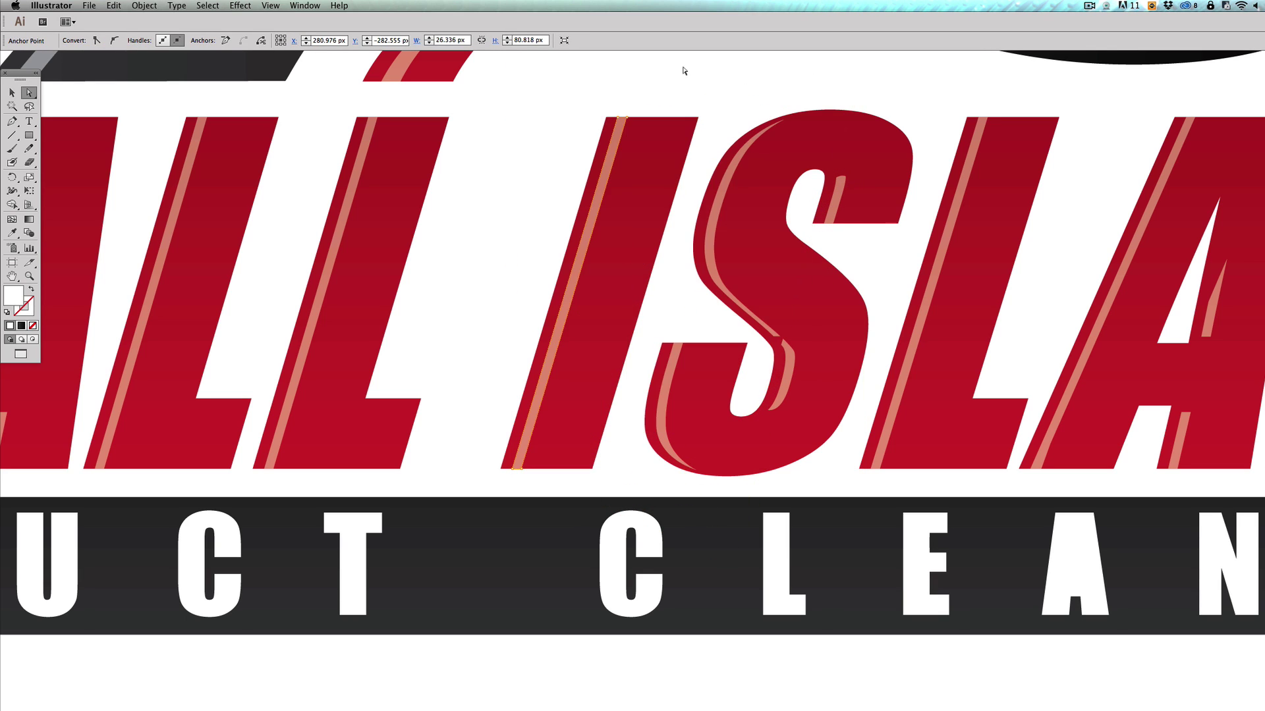
Step: Choose the Group Selection tool in place of the Direct Selection tool, with nothing selected
alt+super+click(723, 407)
alt+super+click(720, 389)
alt+super+click(745, 383)
drag(713, 382, 583, 366)
key(v)
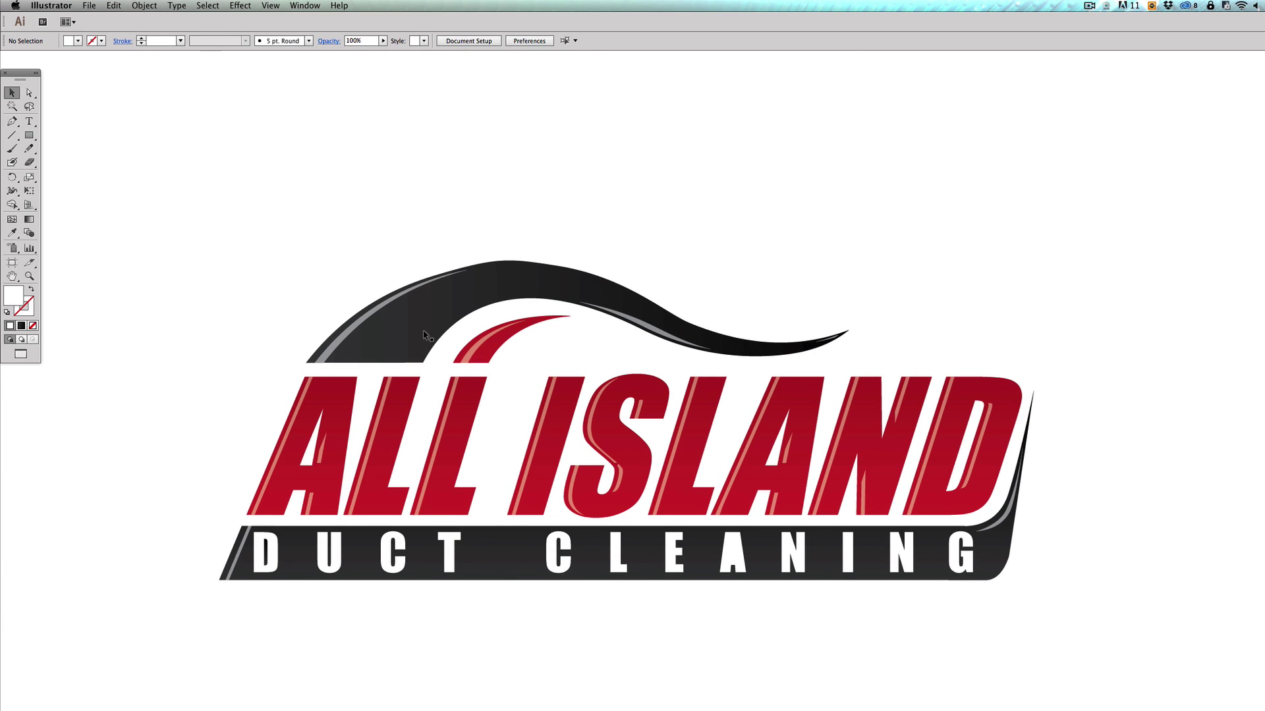
alt+super+click(782, 468)
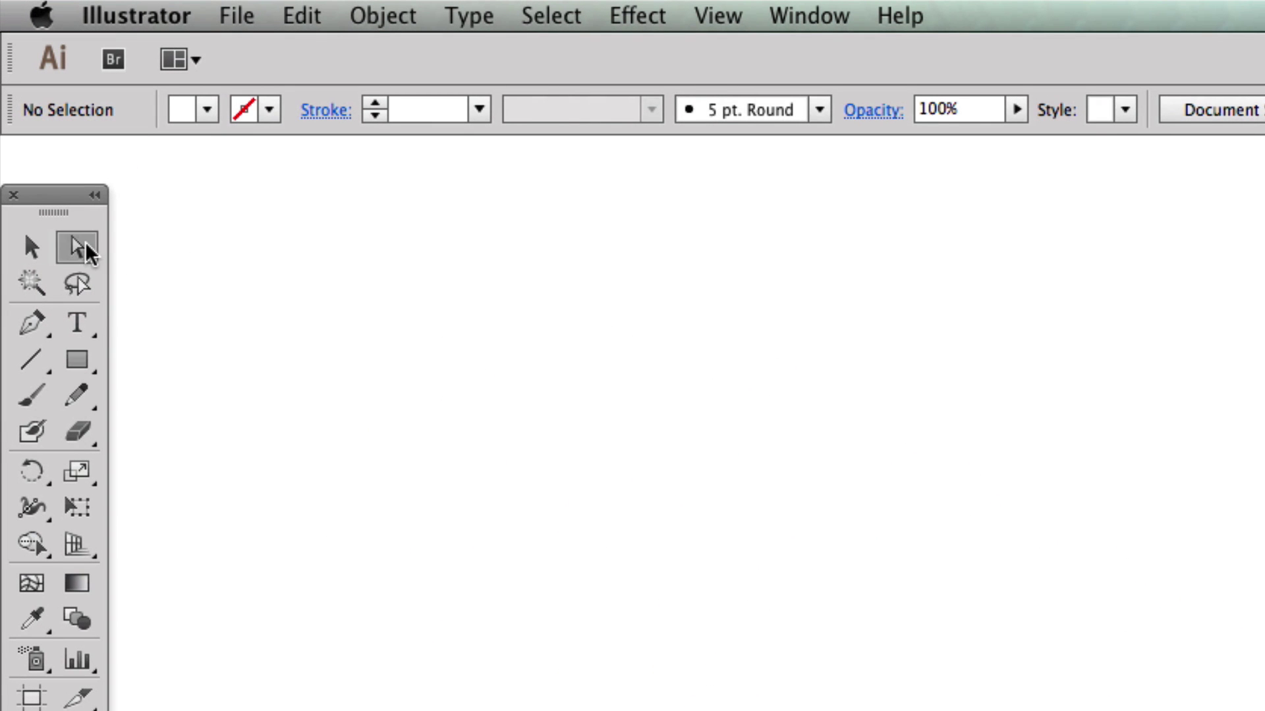
drag(85, 252, 218, 285)
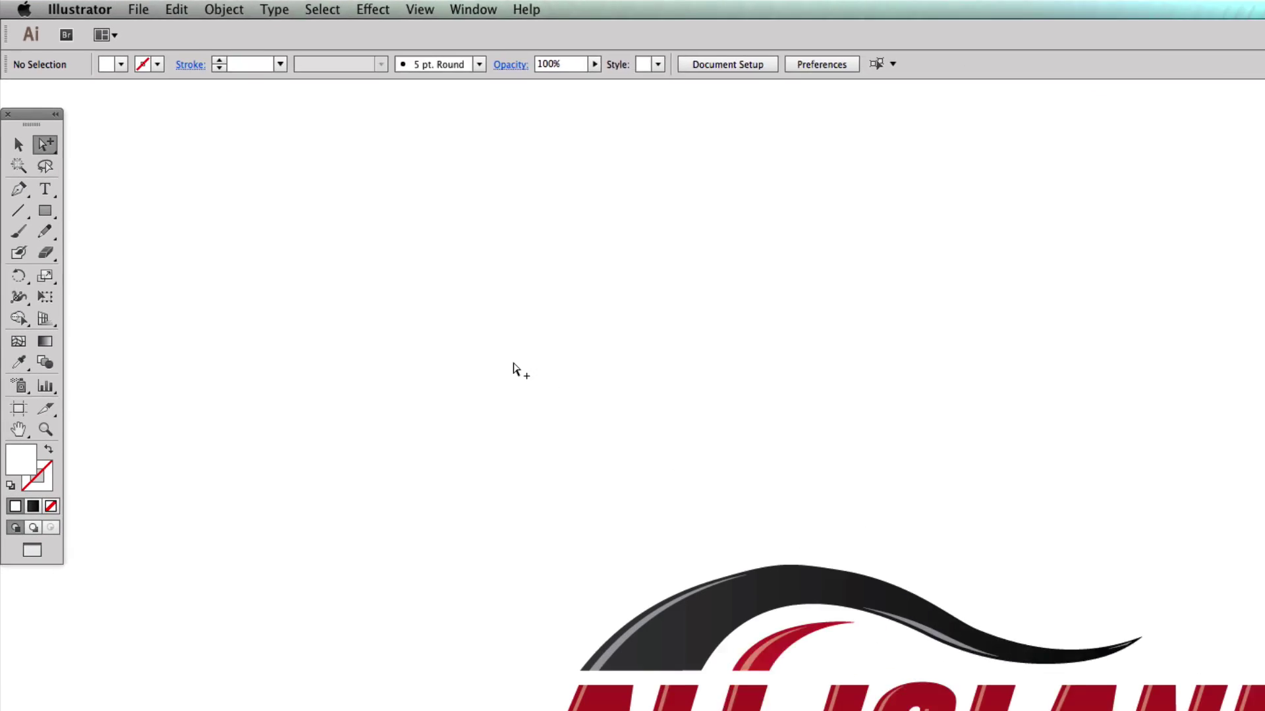
Step: Draw a red 104 px square above the logo and a blue 172 × 46 px rectangle overlapping the square's right edge
click(45, 211)
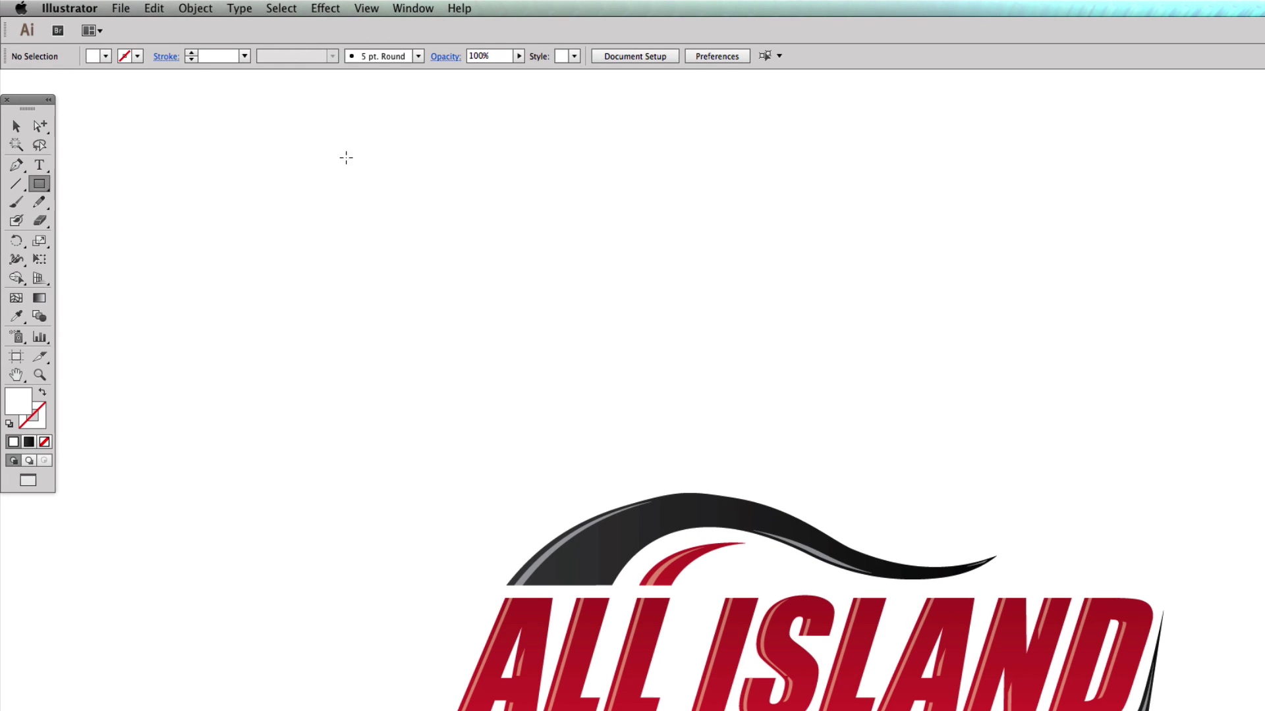
drag(432, 154, 560, 316)
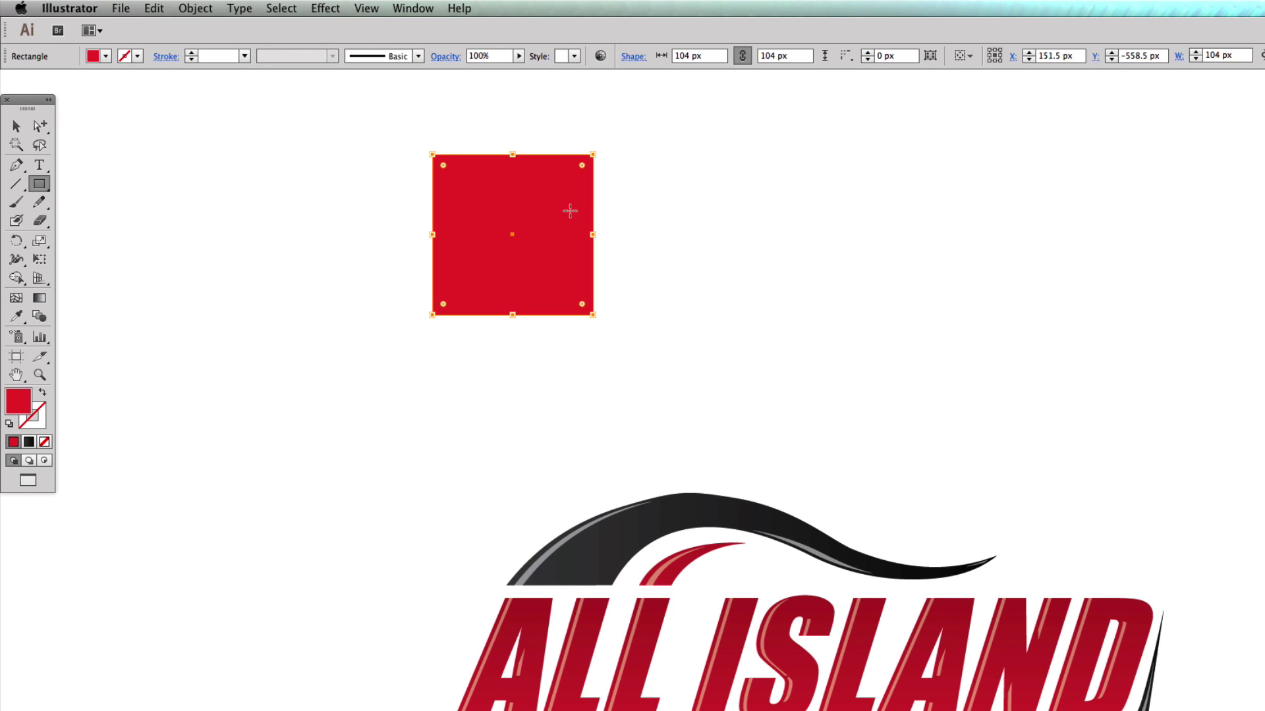
drag(558, 206, 823, 276)
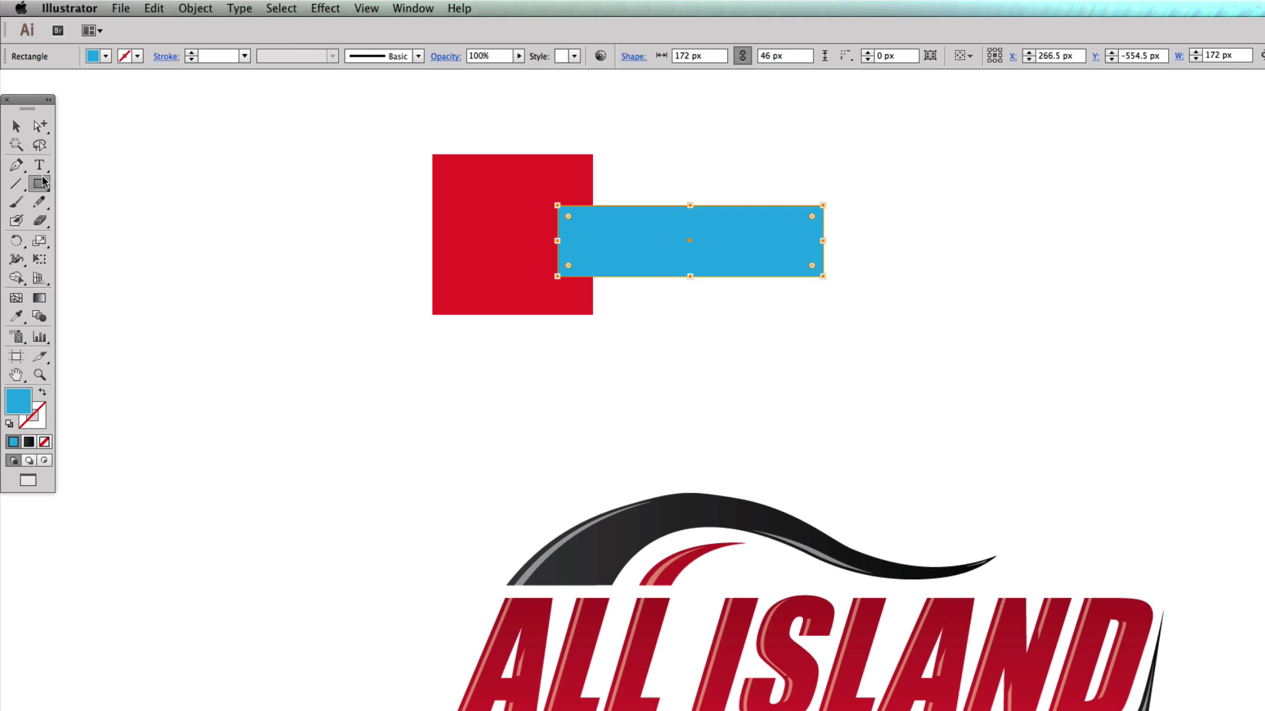
Step: Draw a green 86.5 px circle over the blue rectangle's right end and a purple five-pointed star about 148 px wide overlapping it
drag(43, 181, 89, 222)
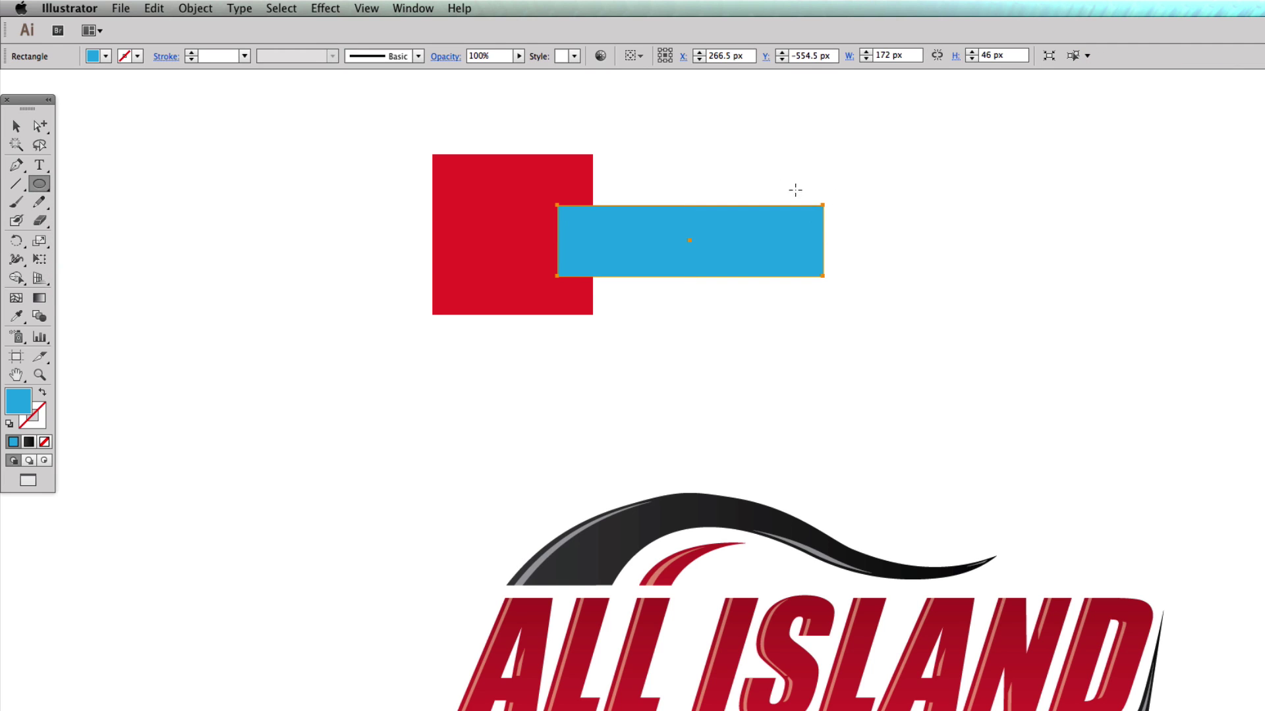
drag(773, 170, 905, 303)
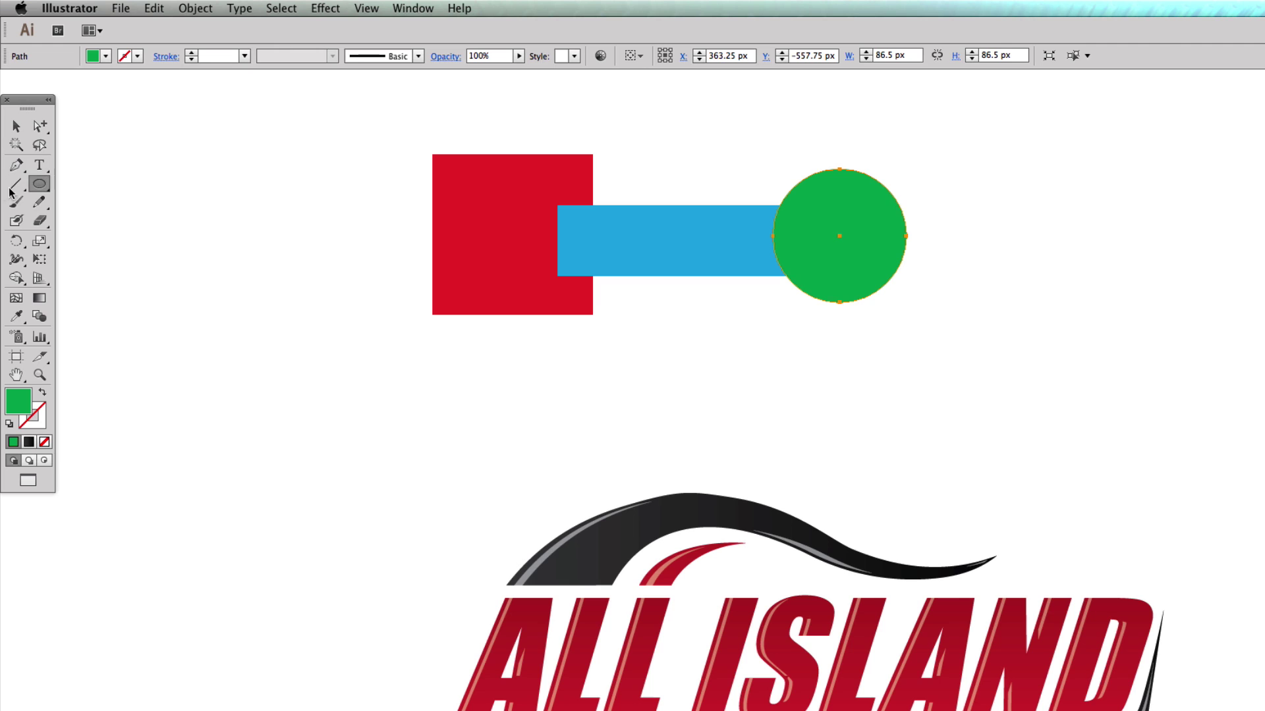
drag(46, 187, 120, 262)
mouse_move(914, 209)
mouse_down()
mouse_move(1007, 297)
mouse_move(1019, 346)
mouse_up()
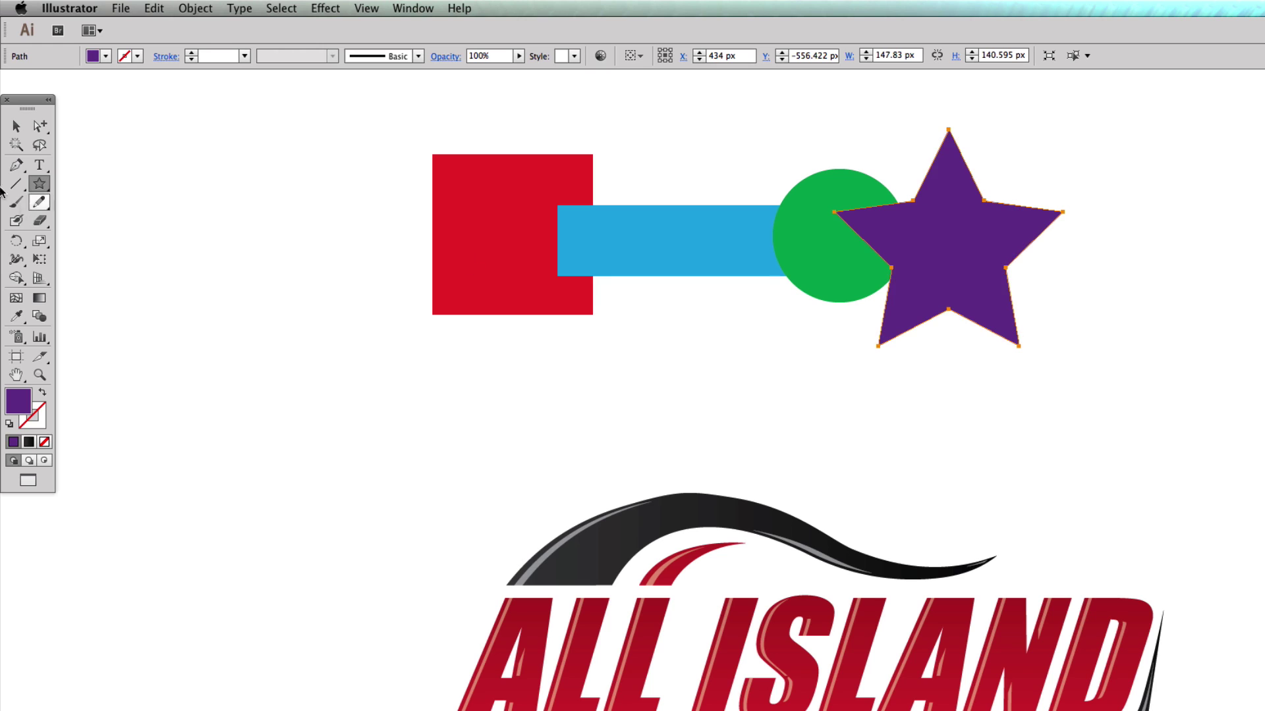
Step: Rearrange the shapes individually with the Selection tool, moving the star off the circle, lowering the circle, and tilting the blue rectangle, and deselect
click(15, 126)
click(228, 220)
click(507, 227)
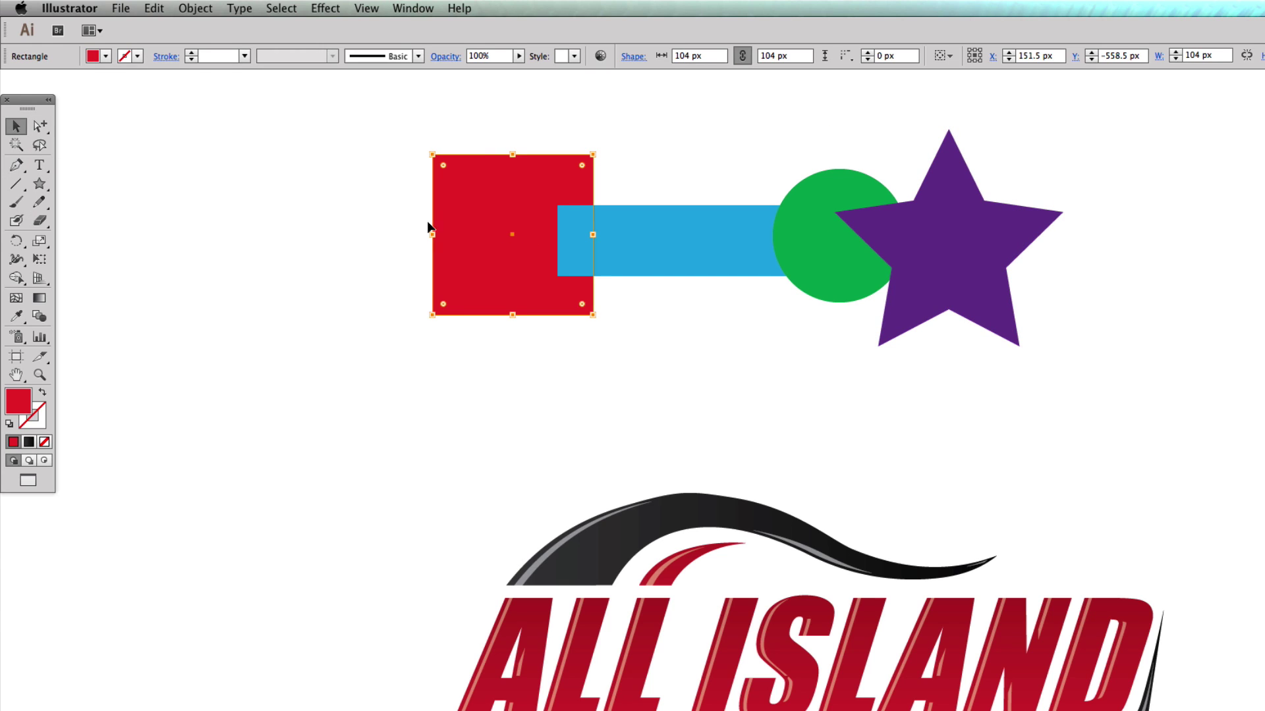
click(380, 219)
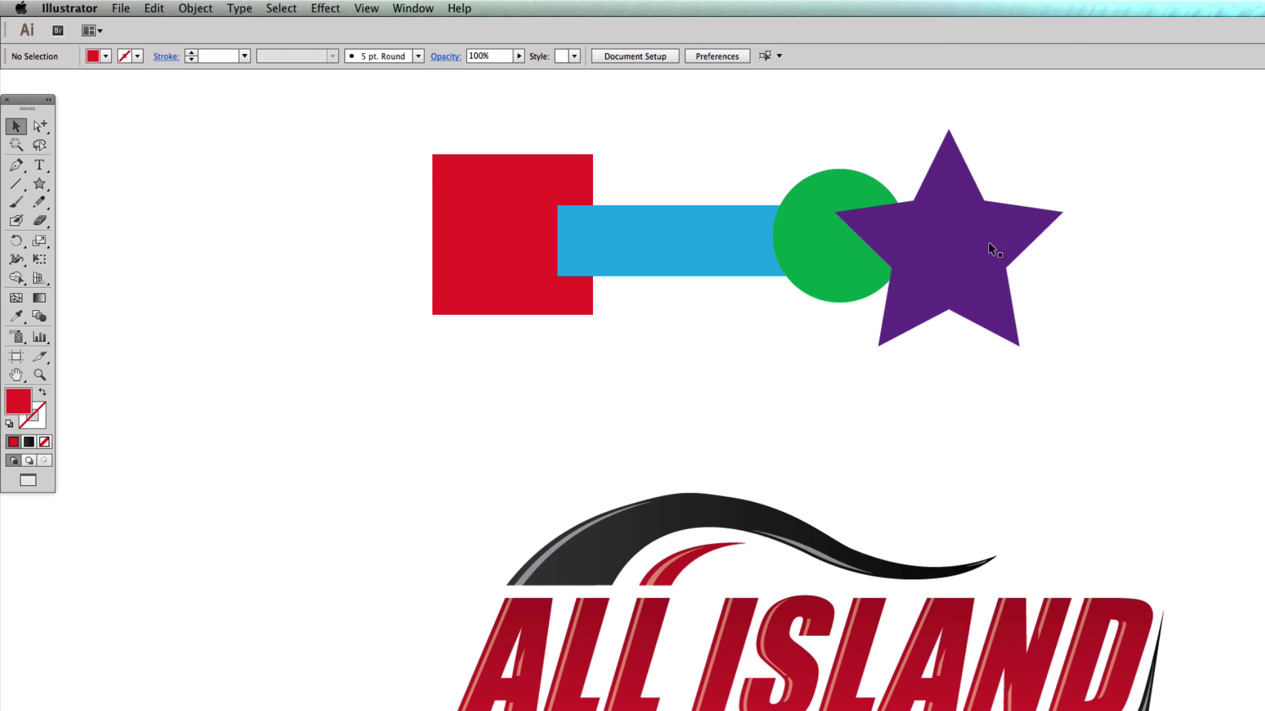
drag(992, 244, 1070, 230)
drag(867, 232, 834, 258)
click(725, 244)
click(1007, 252)
key(super+shift+a)
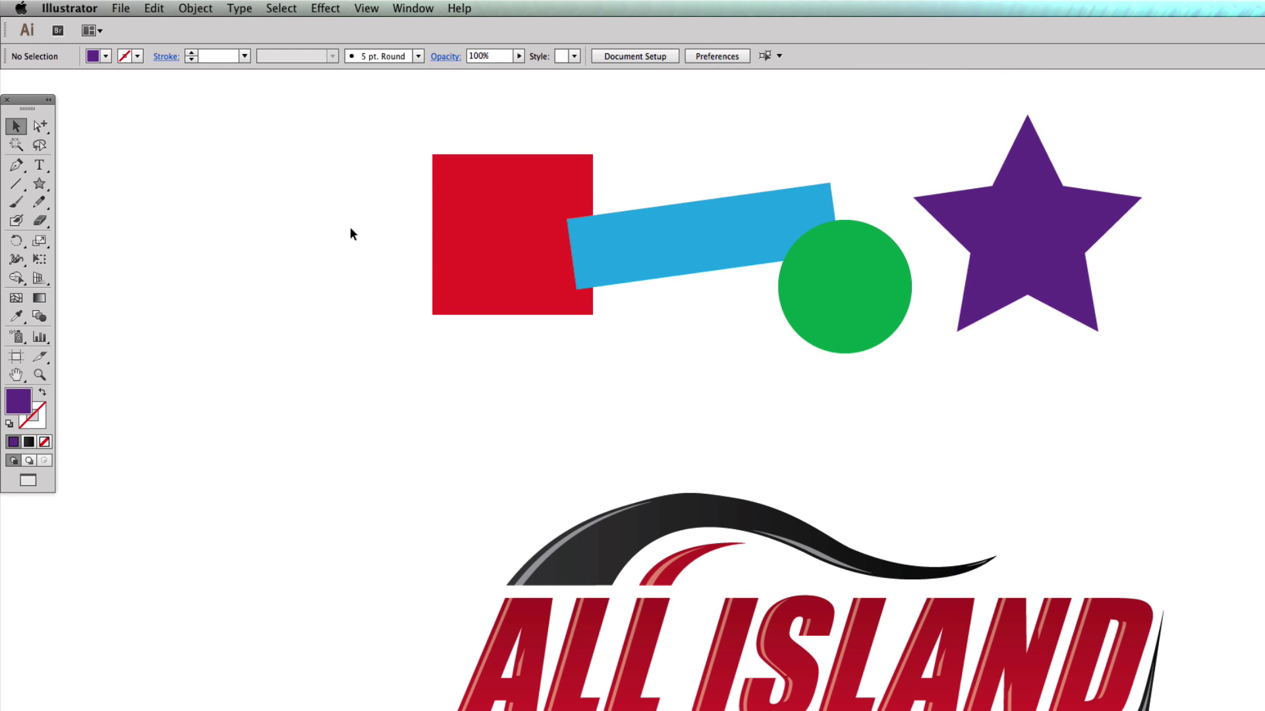
Step: Group the red square with the blue rectangle and clear the selection
drag(296, 197, 665, 285)
click(196, 7)
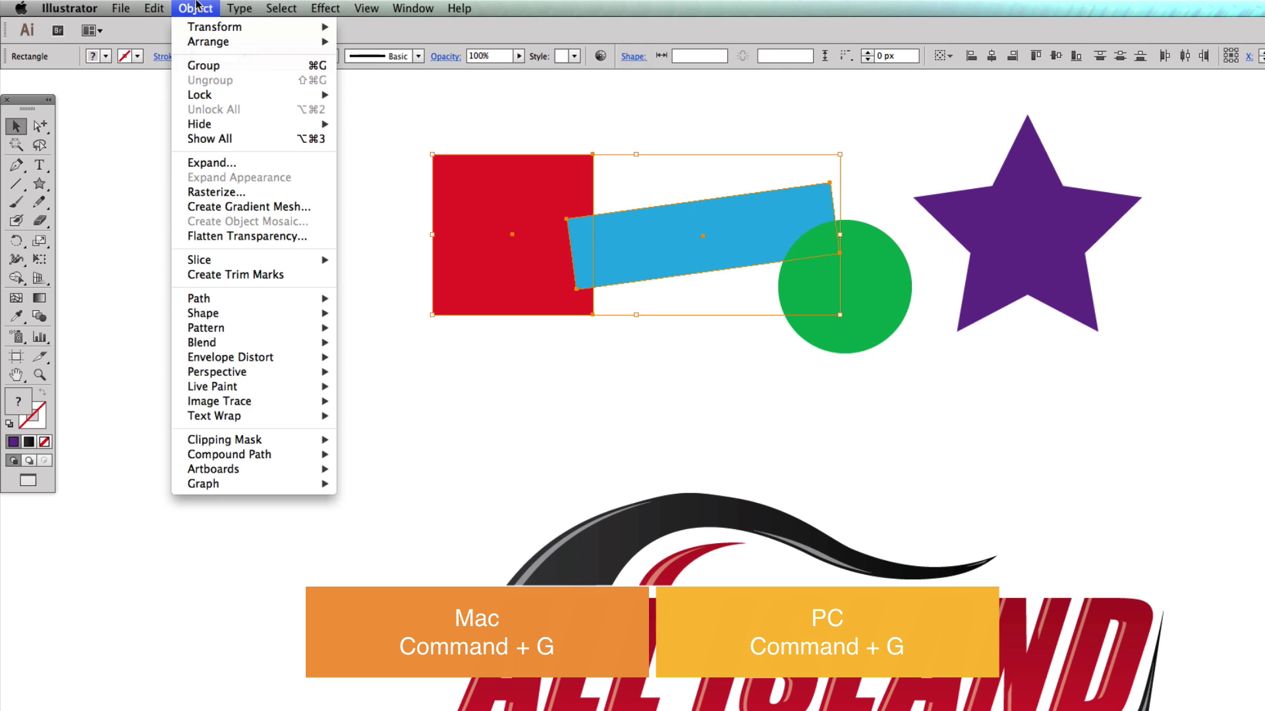
click(220, 65)
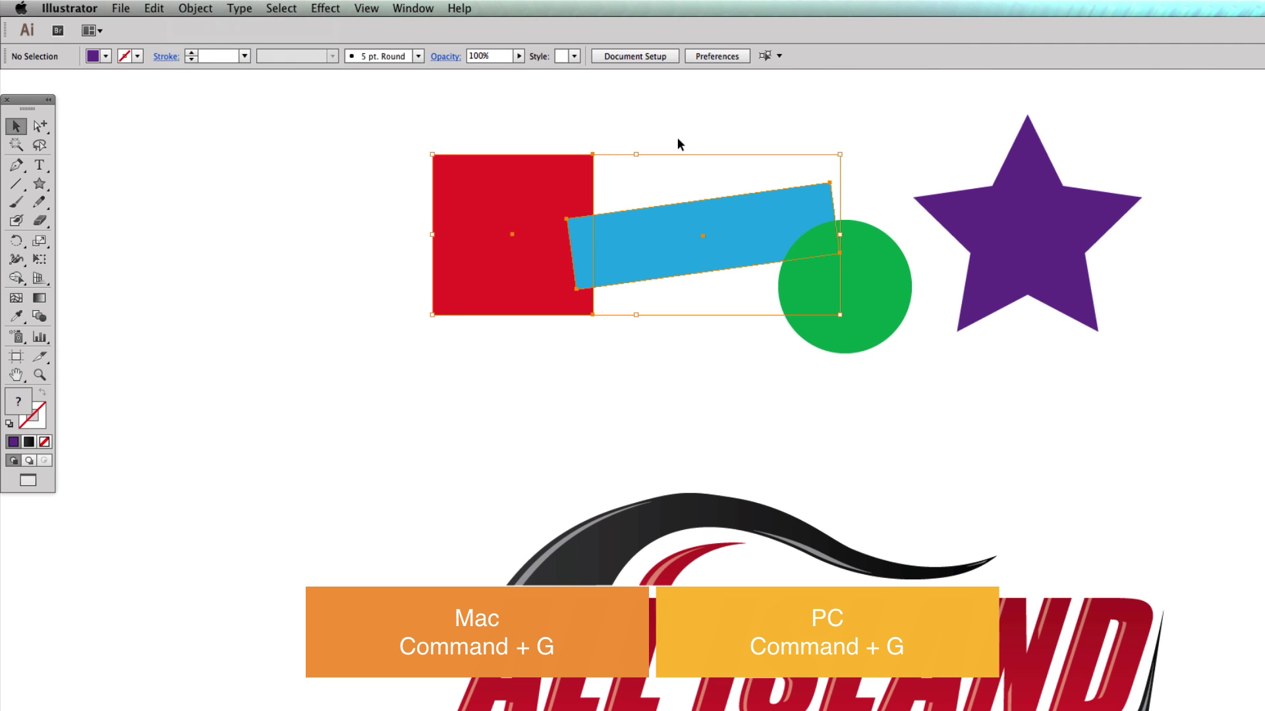
click(683, 132)
Step: Group the square and rectangle pair with the green circle, and nest that group with the purple star in an outer group
drag(304, 175, 863, 330)
key(super+g)
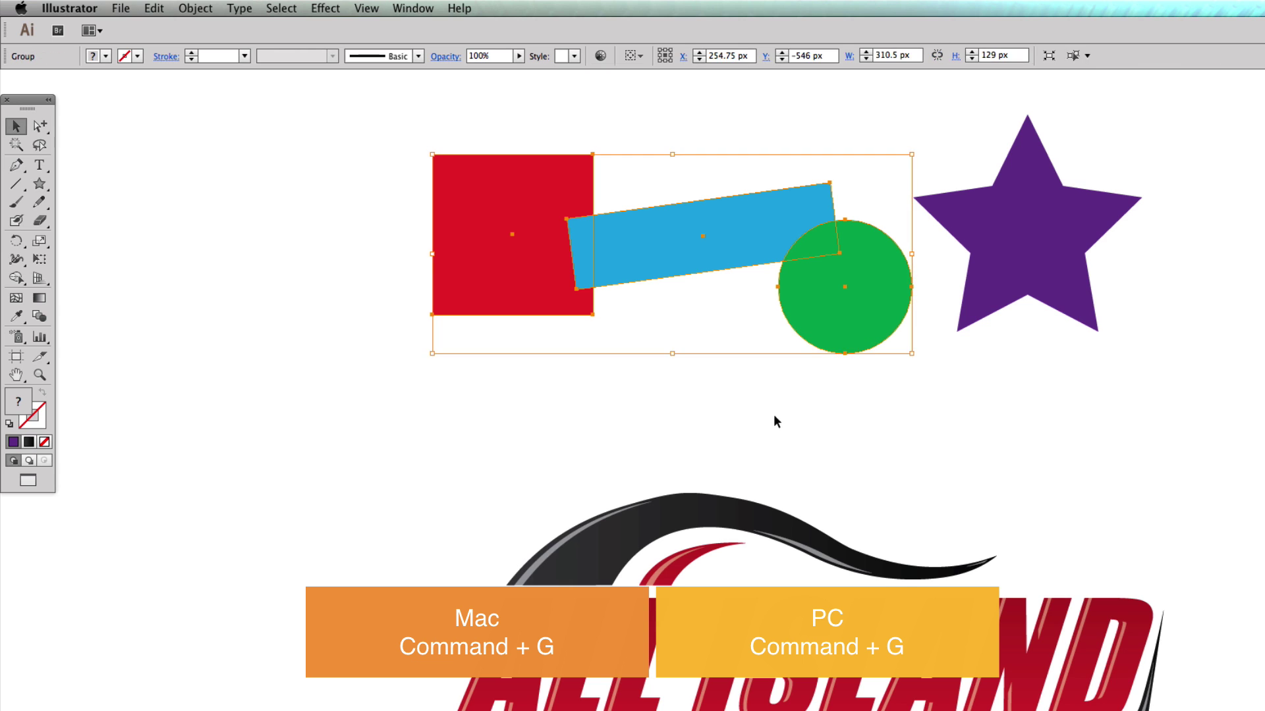
click(775, 415)
drag(301, 189, 1064, 293)
click(1242, 270)
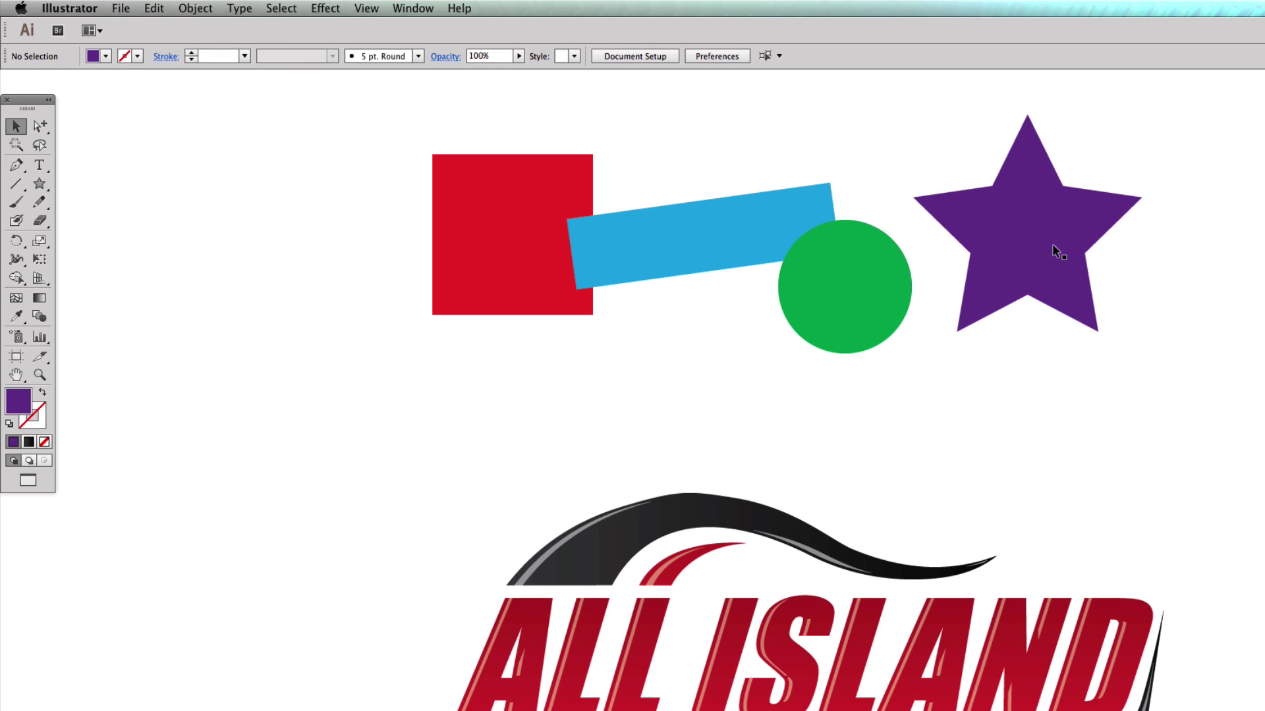
Step: Select the red square with the Group Selection tool, extend the selection level by level to the whole nested group, and deselect
click(39, 126)
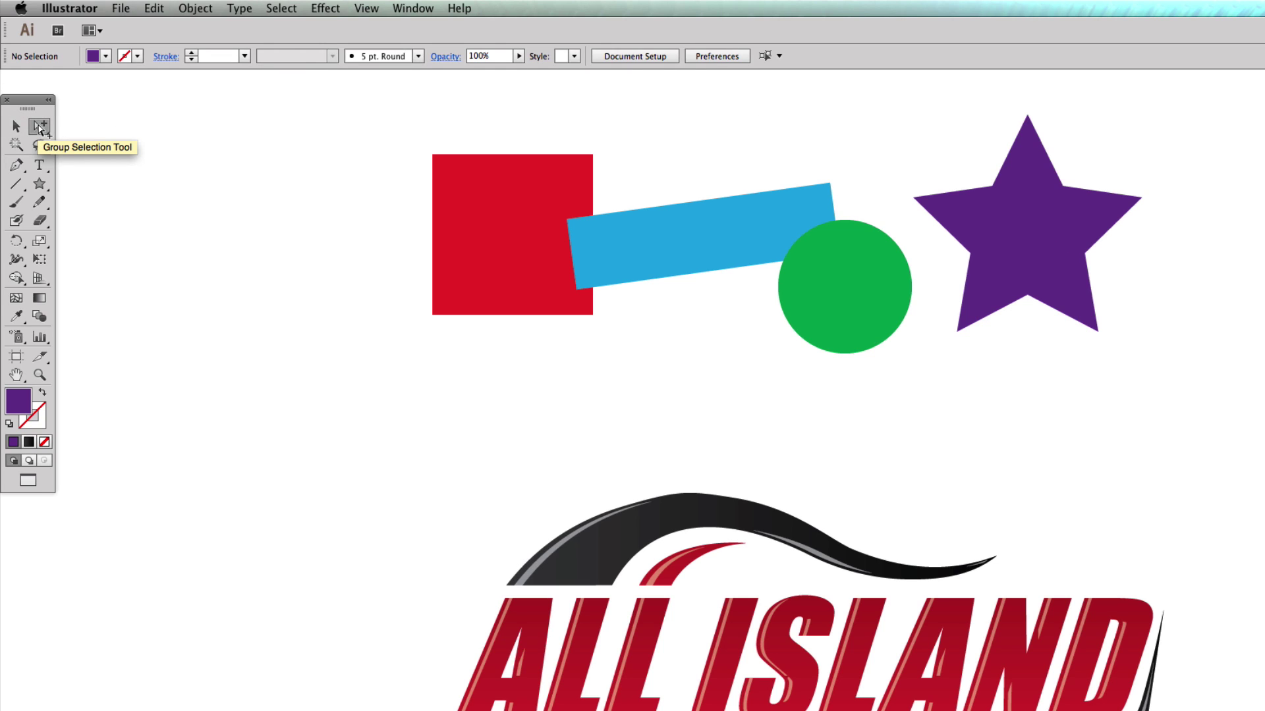
click(452, 209)
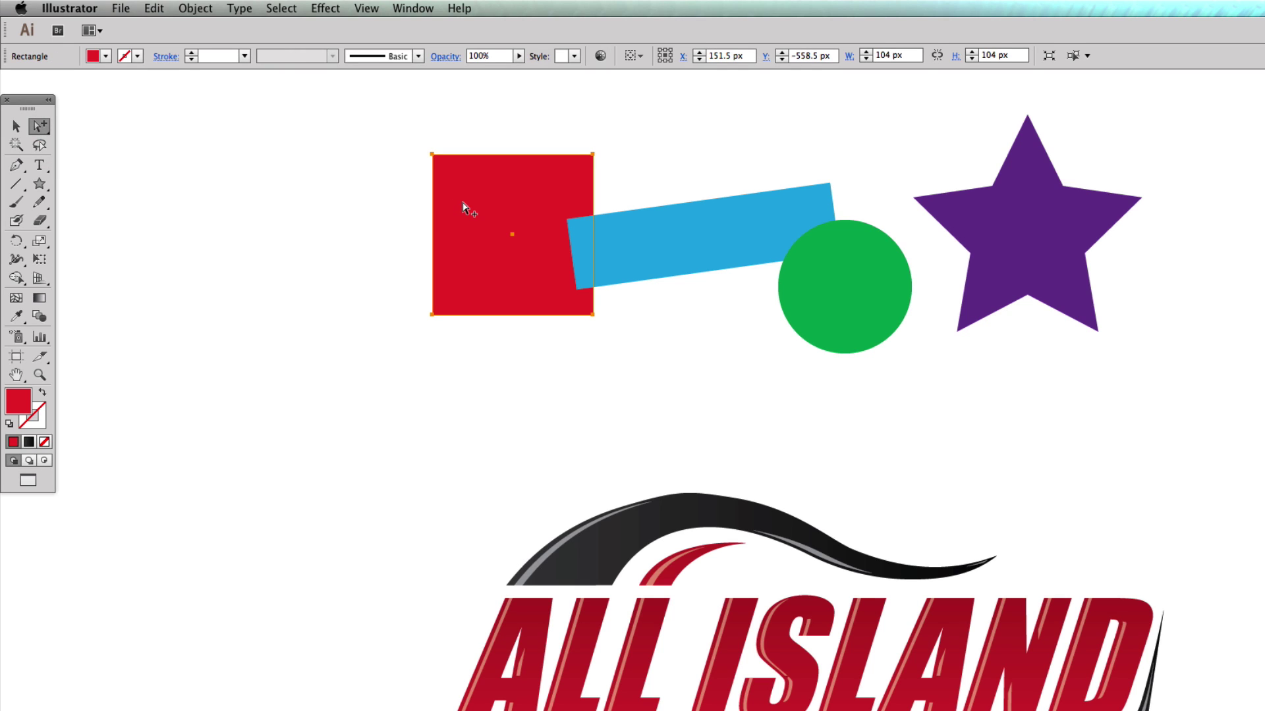
click(463, 208)
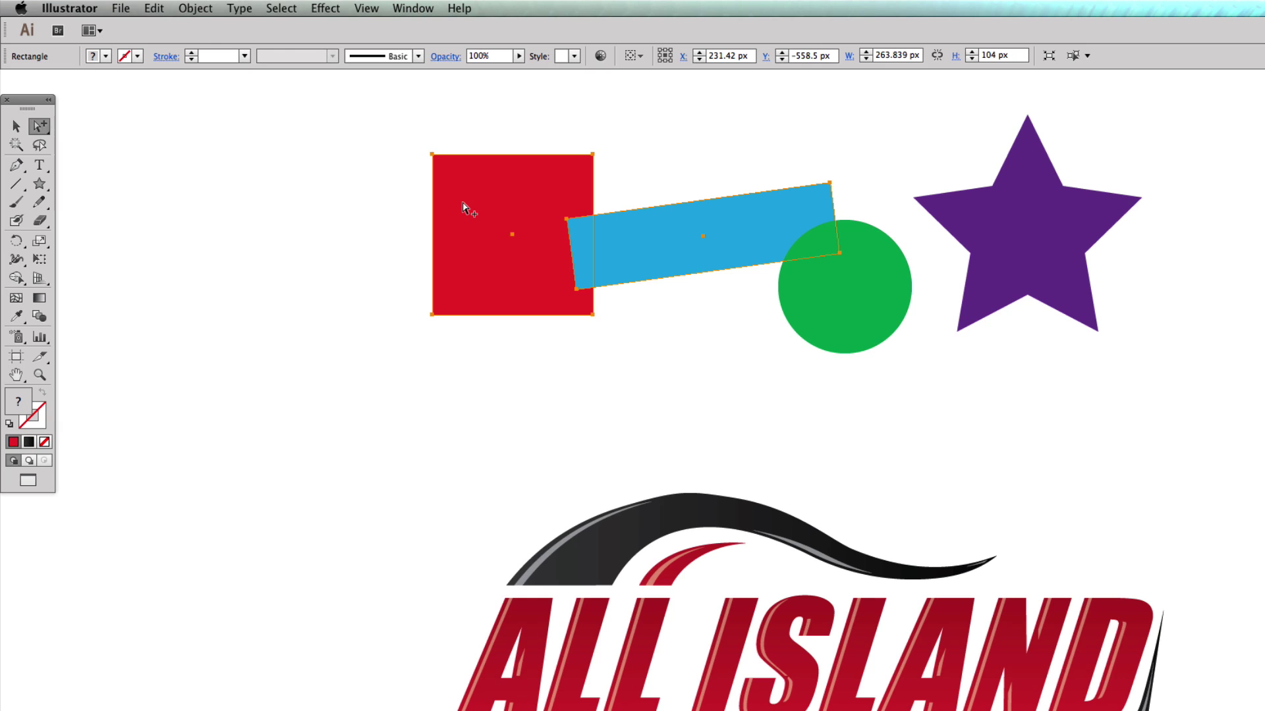
click(463, 208)
click(463, 208)
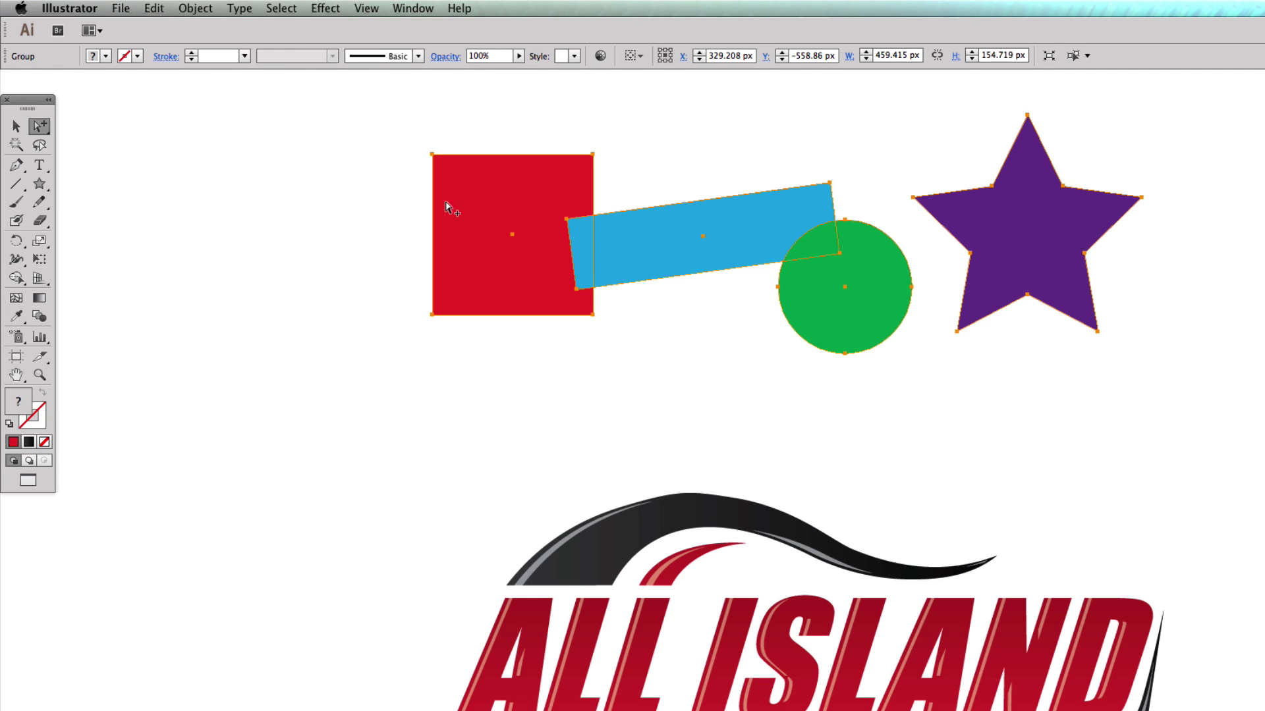
click(15, 129)
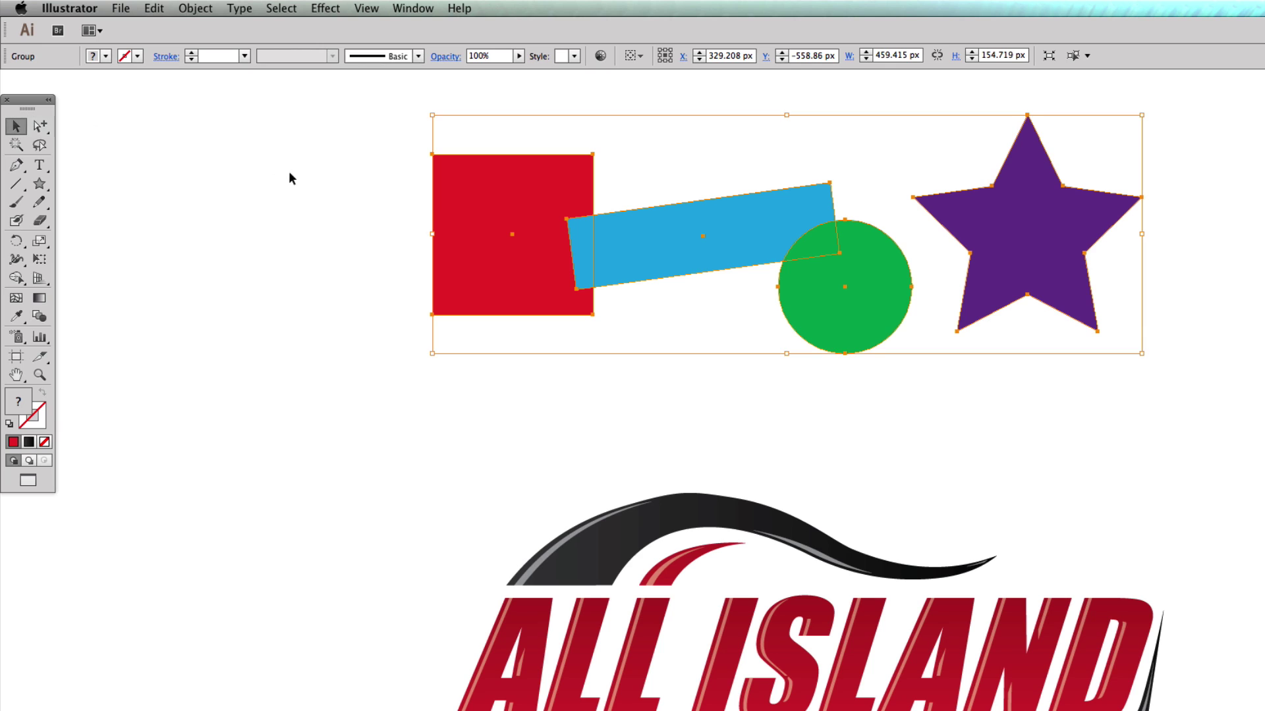
click(340, 273)
Step: Select the logo's black swoosh with the Group Selection tool and extend the selection to its enclosing group
drag(573, 478, 569, 465)
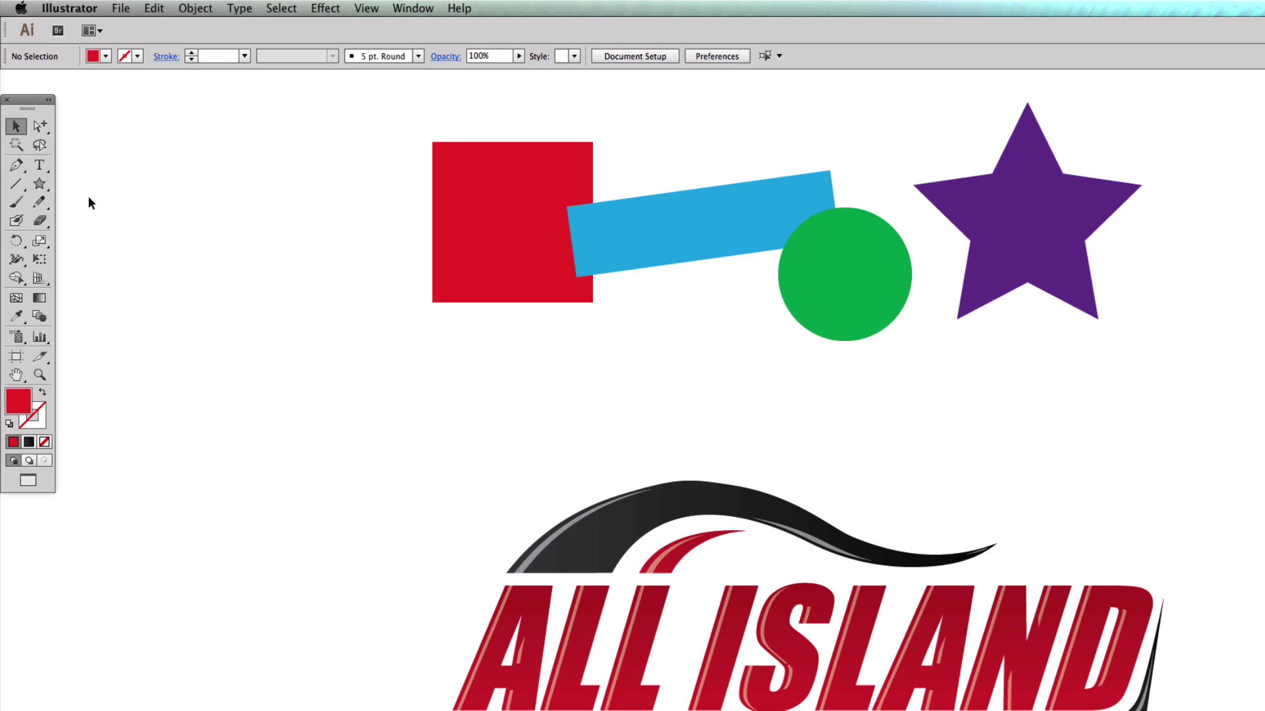
click(37, 126)
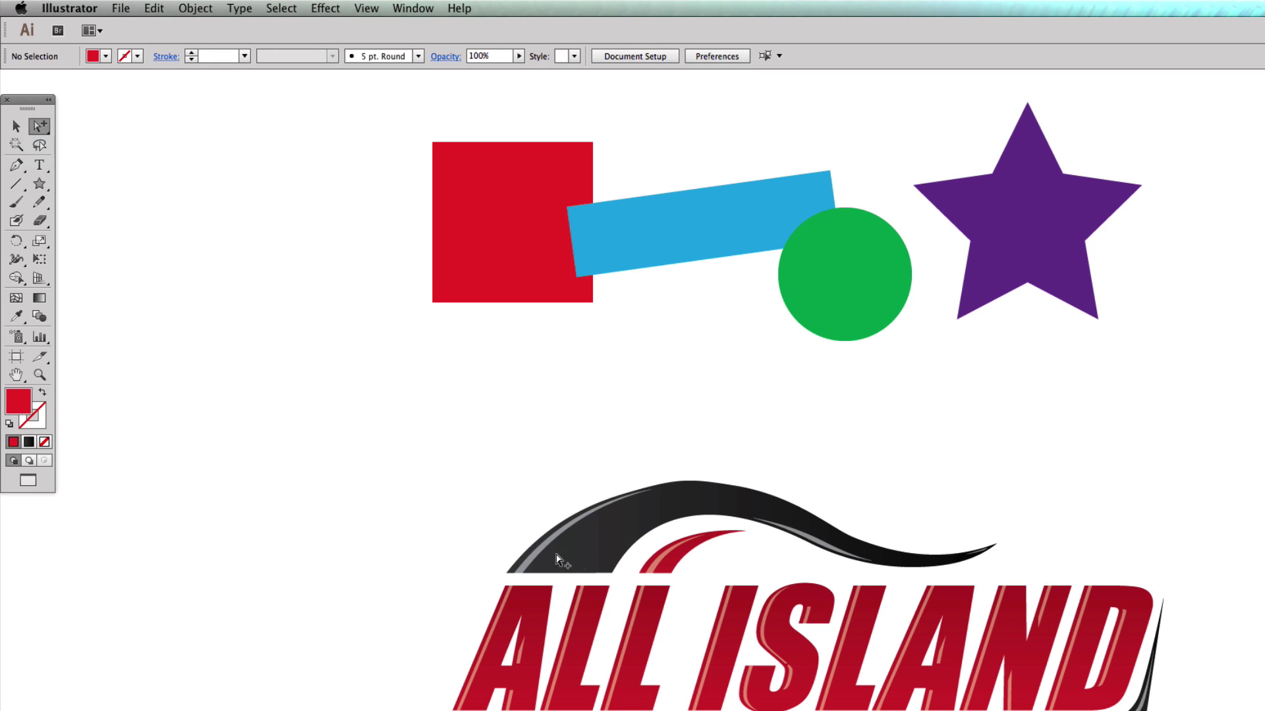
click(576, 560)
click(592, 555)
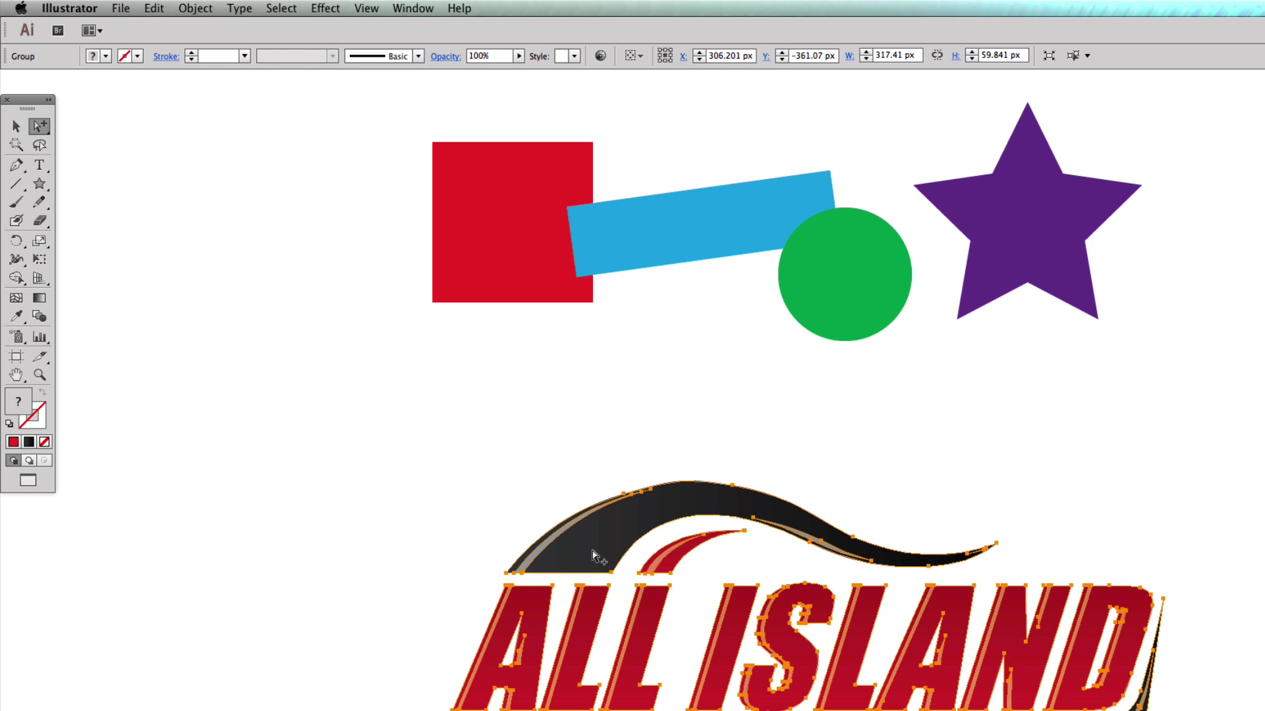
Step: Extend the group selection to the whole logo, switch to the Selection tool and deselect everything
click(591, 555)
key(v)
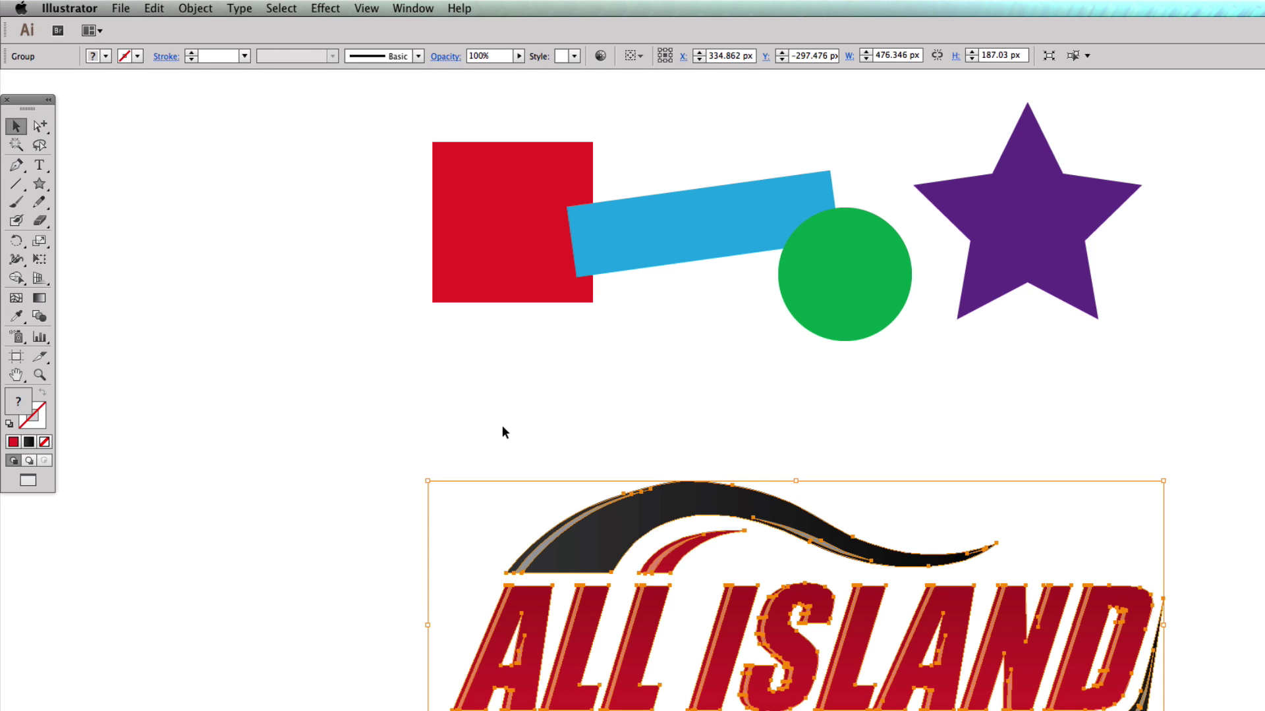
click(502, 425)
alt+super+click(963, 462)
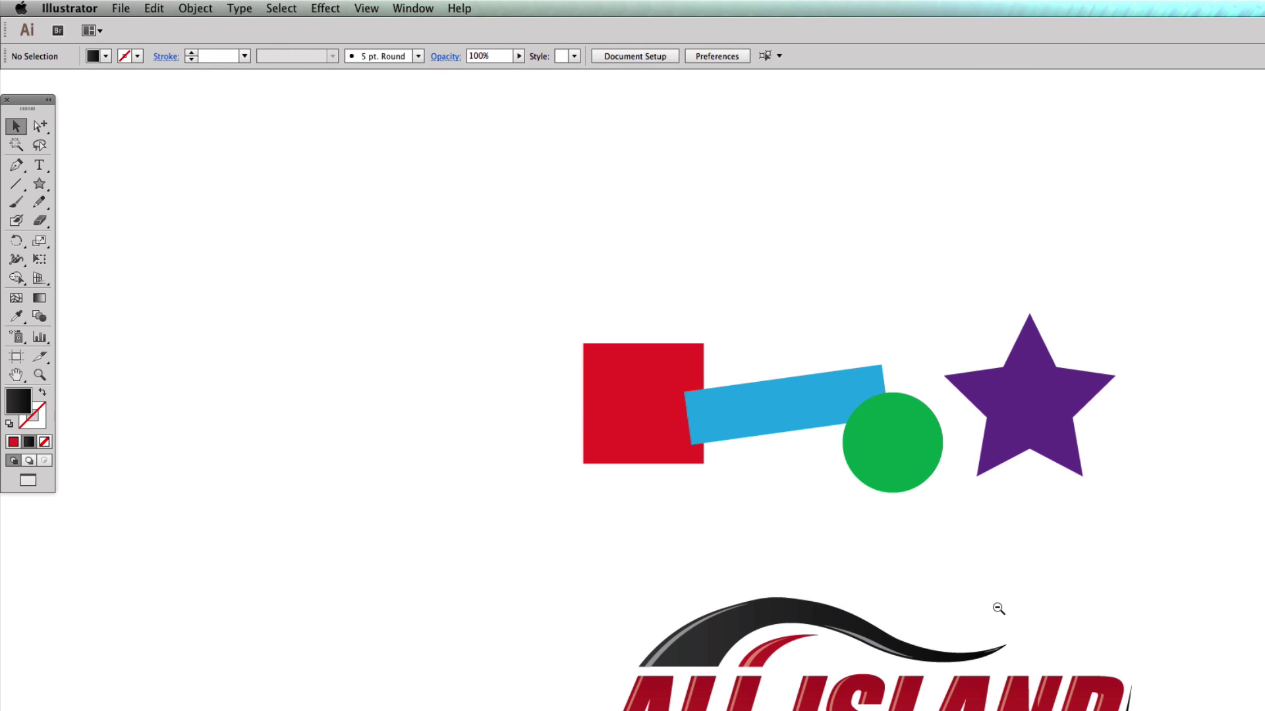
Step: Change the Group Selection tool back to the Direct Selection tool and reframe the shapes and the logo
scroll(975, 566, down, 2)
drag(49, 127, 131, 128)
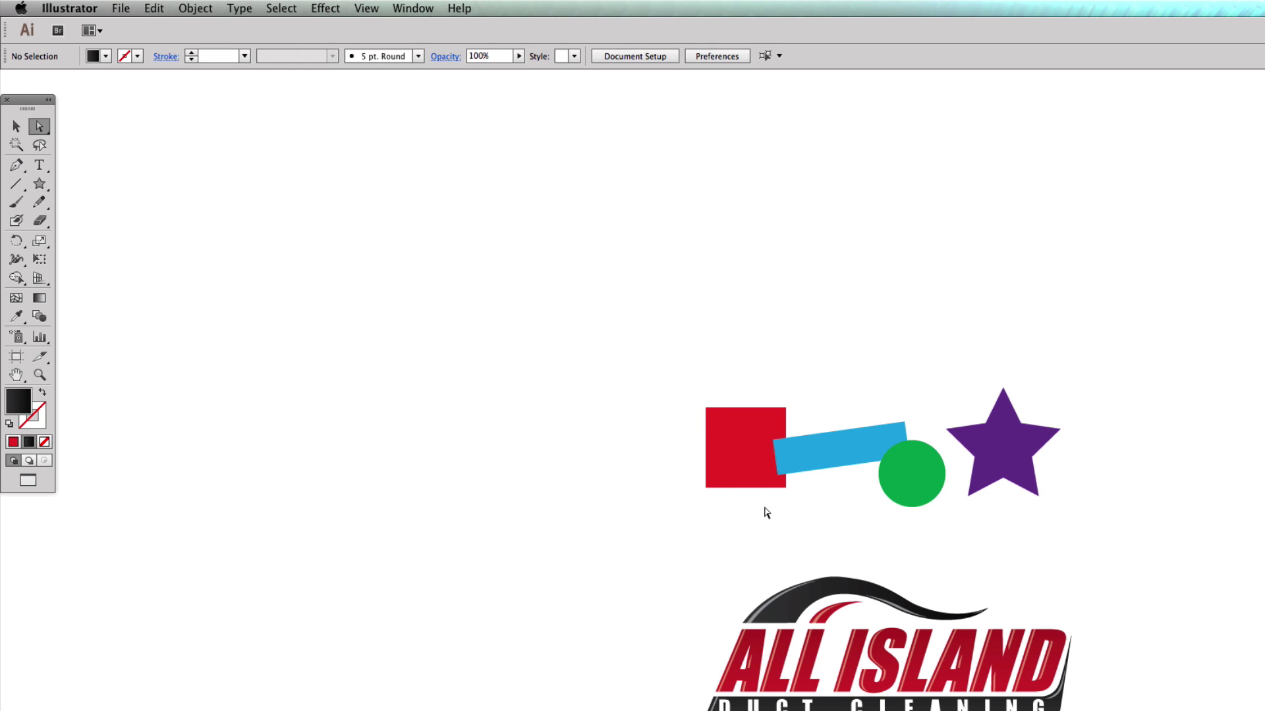
drag(585, 386, 1261, 708)
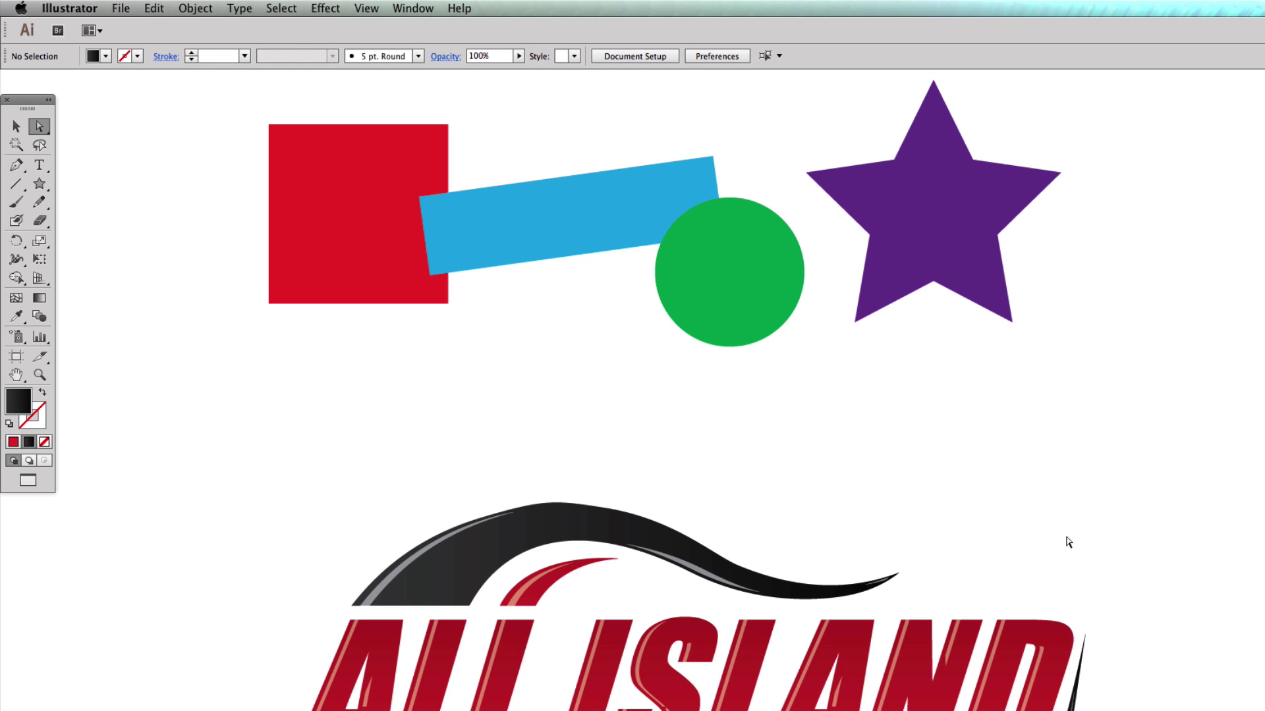
alt+super+click(968, 577)
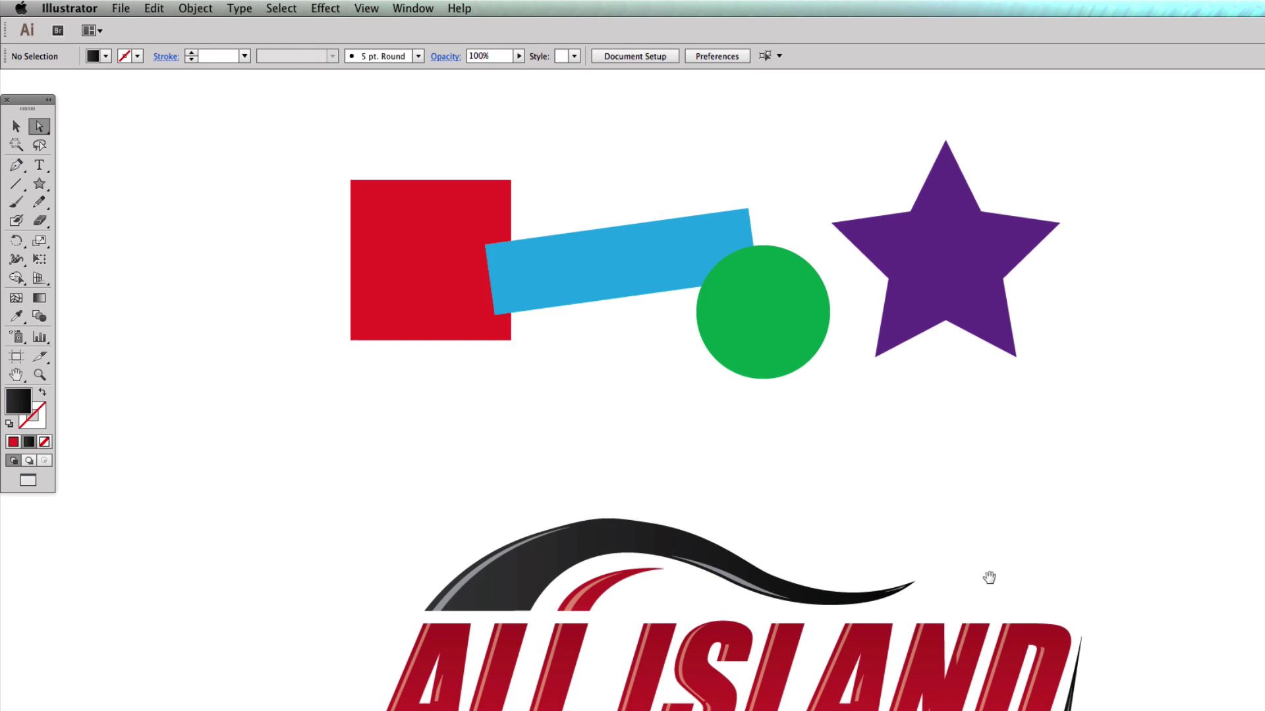
drag(990, 581, 975, 577)
scroll(974, 576, down, 1)
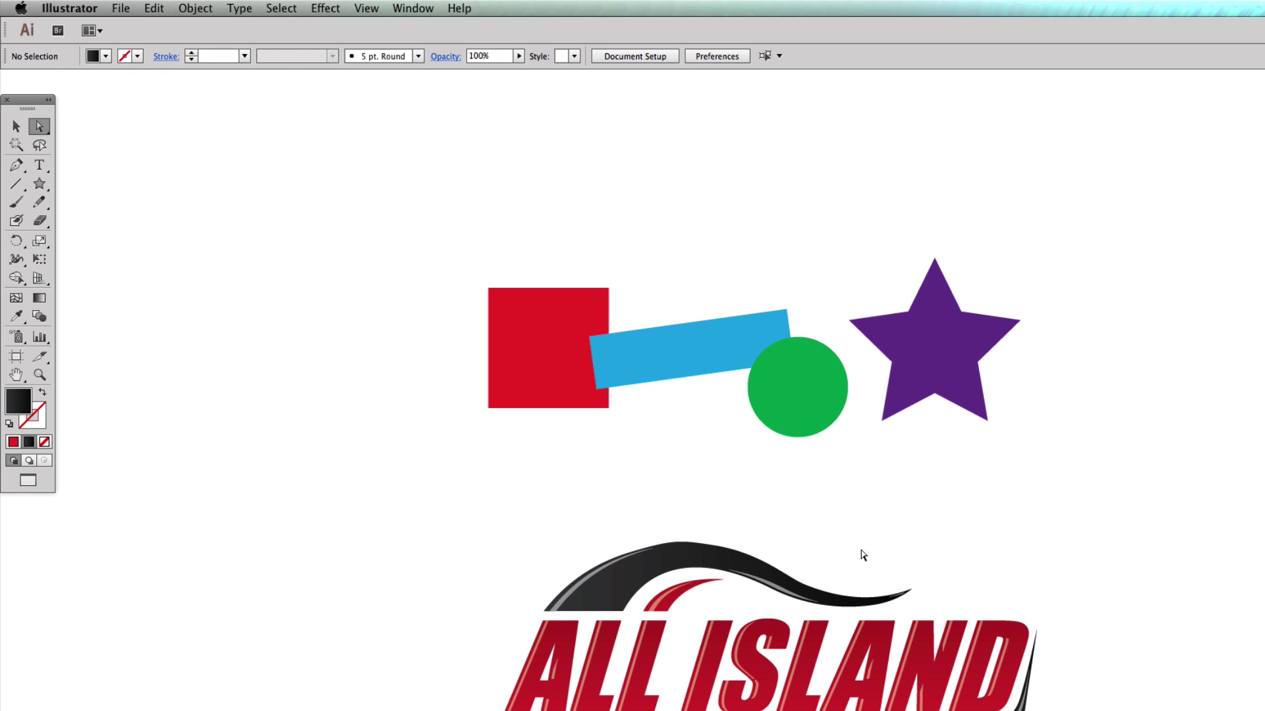
Step: Select the upper anchor points of the logo's ISLAND letters with the Direct Selection tool and move them up and to the right
click(15, 129)
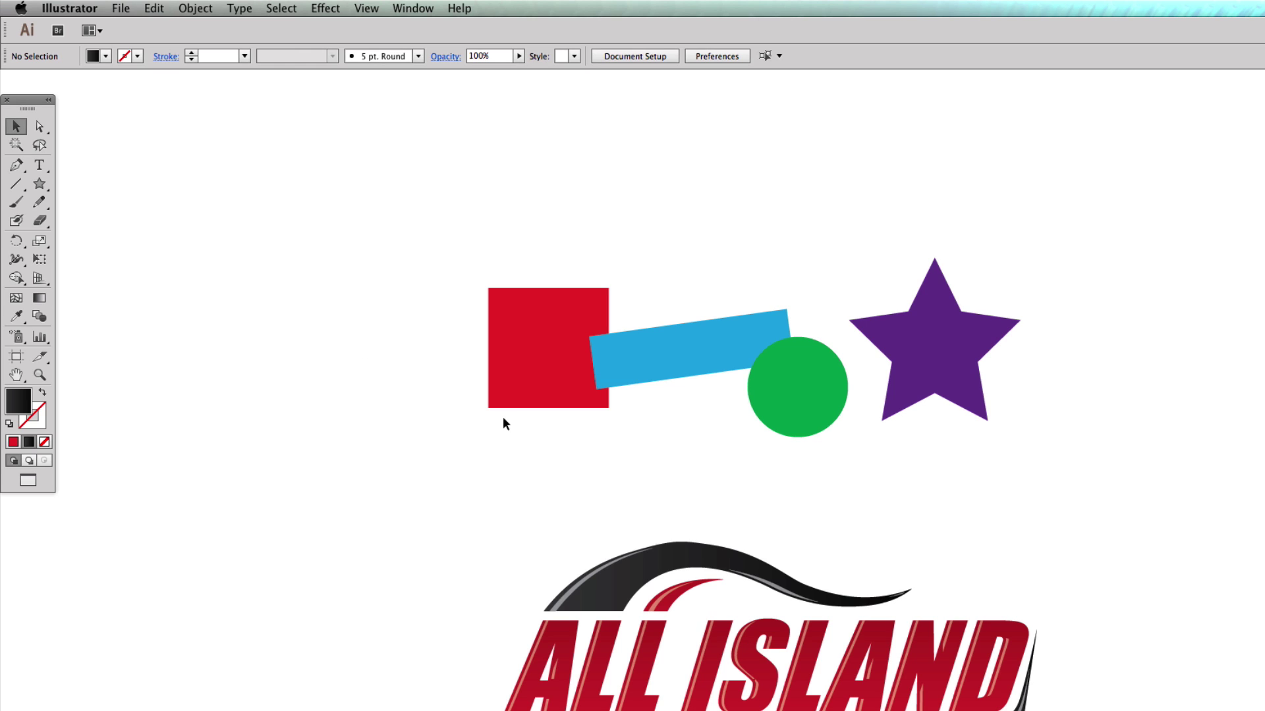
key(a)
mouse_move(700, 610)
mouse_down()
mouse_move(746, 624)
mouse_move(1051, 639)
mouse_move(716, 624)
mouse_up()
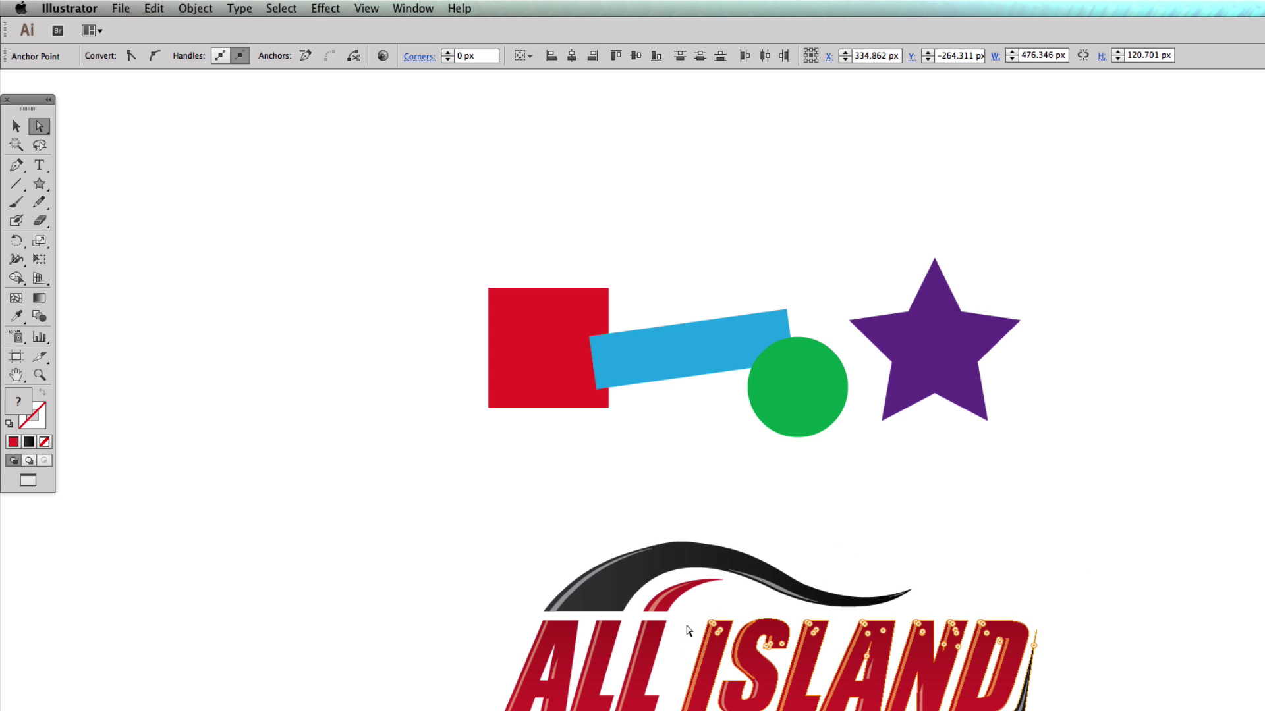
key(super+space)
drag(555, 475, 984, 620)
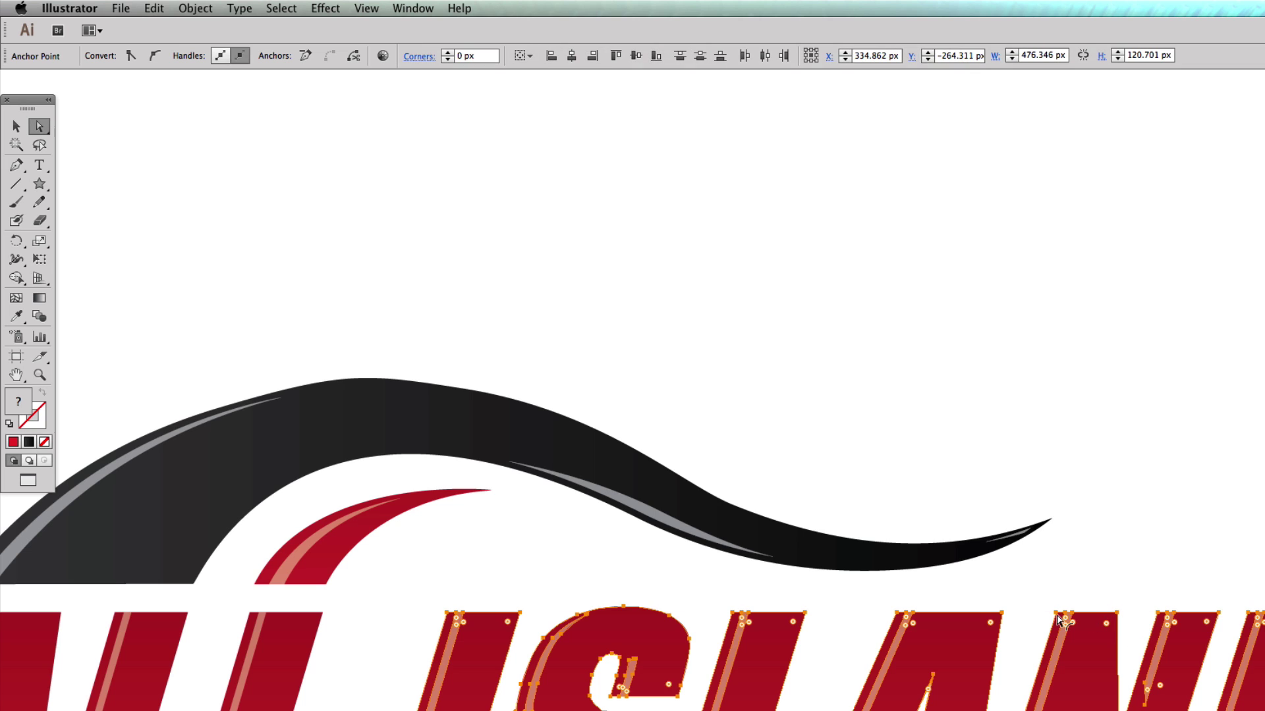
drag(1245, 447, 1264, 425)
Step: Undo the move of the ISLAND anchor points and clear the selection
key(super+space)
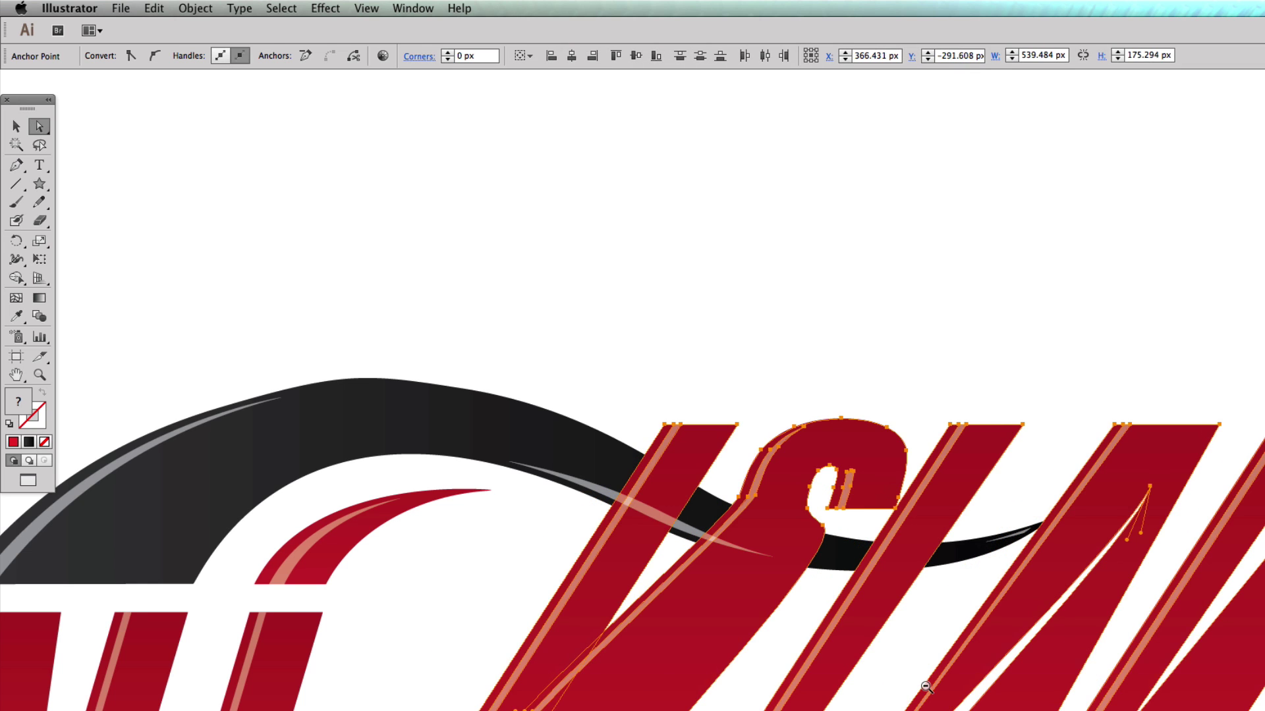
alt+super+click(928, 688)
click(1146, 300)
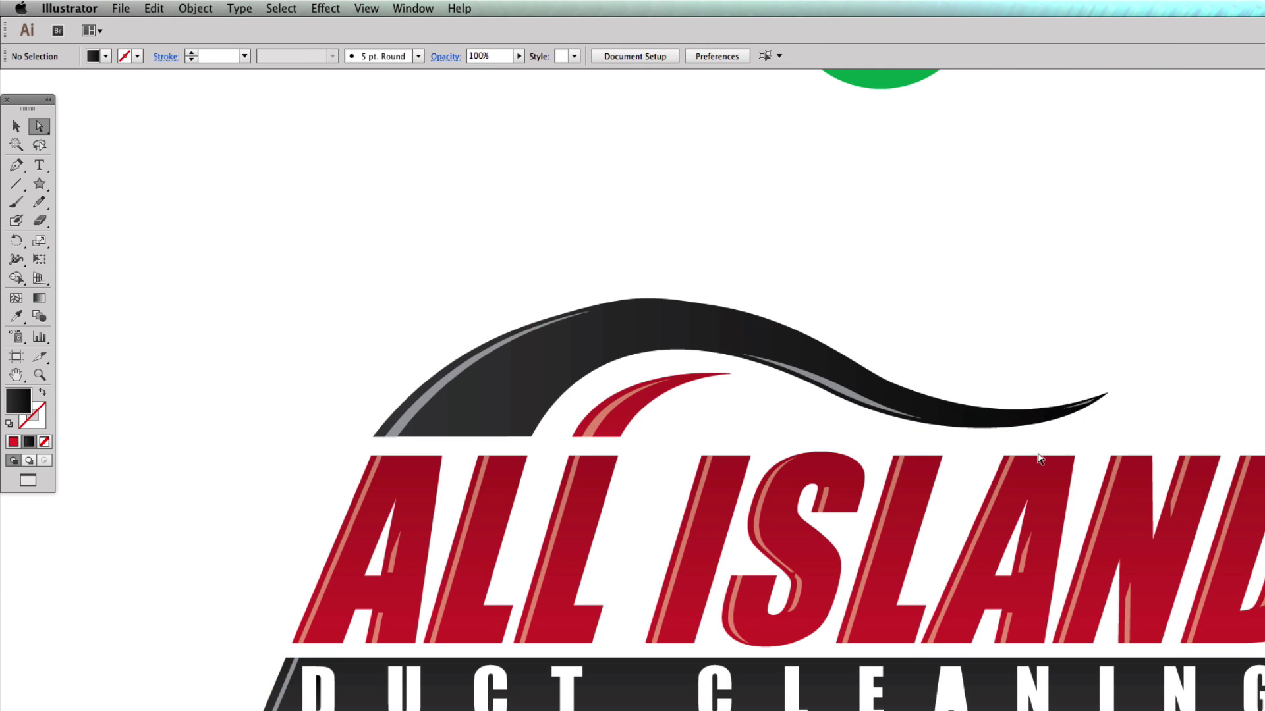
Step: Try moving only the upper-left anchor point of the A in ISLAND up and to the left, and undo the distortion
click(1002, 459)
drag(1003, 456, 956, 443)
key(super+z)
click(964, 443)
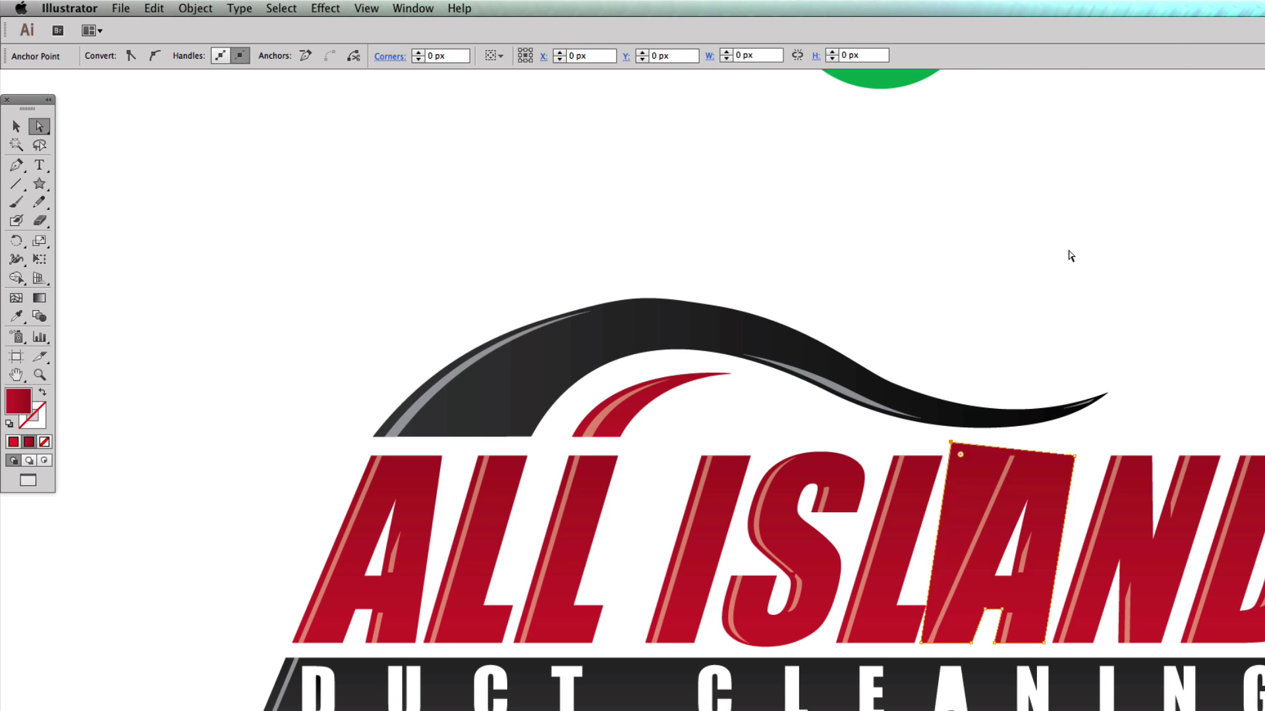
click(1069, 253)
key(super+z)
alt+click(962, 555)
alt+click(994, 457)
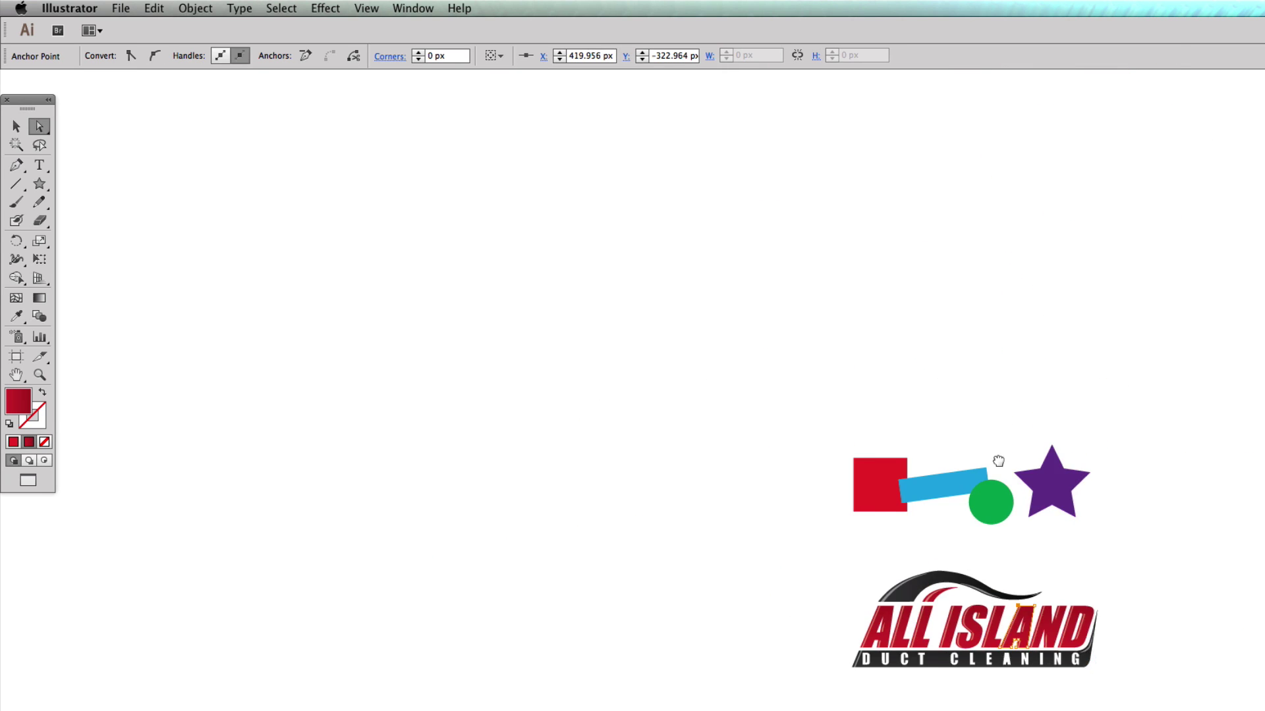